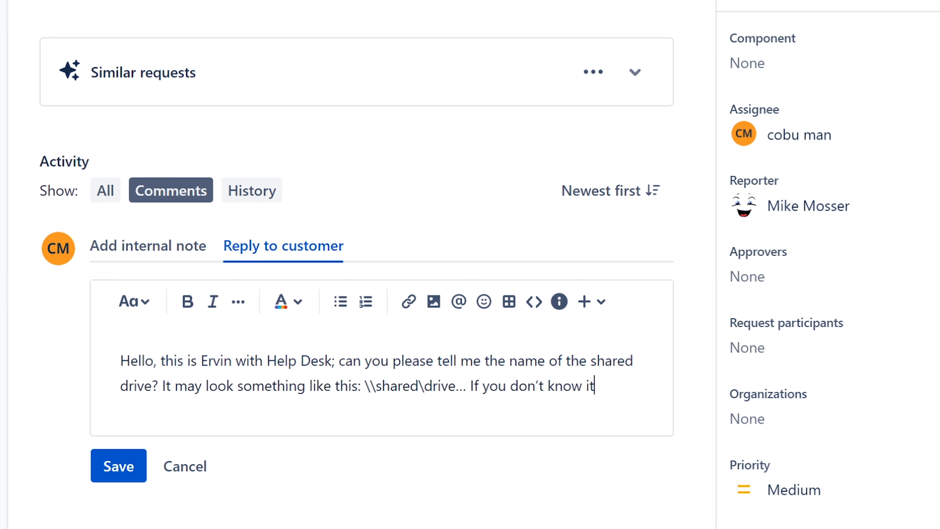
Complete the customer reply's last sentence with ", please ask a co-worker for a screenshot of the drive."
key("BackSpace")
type(", please ask")
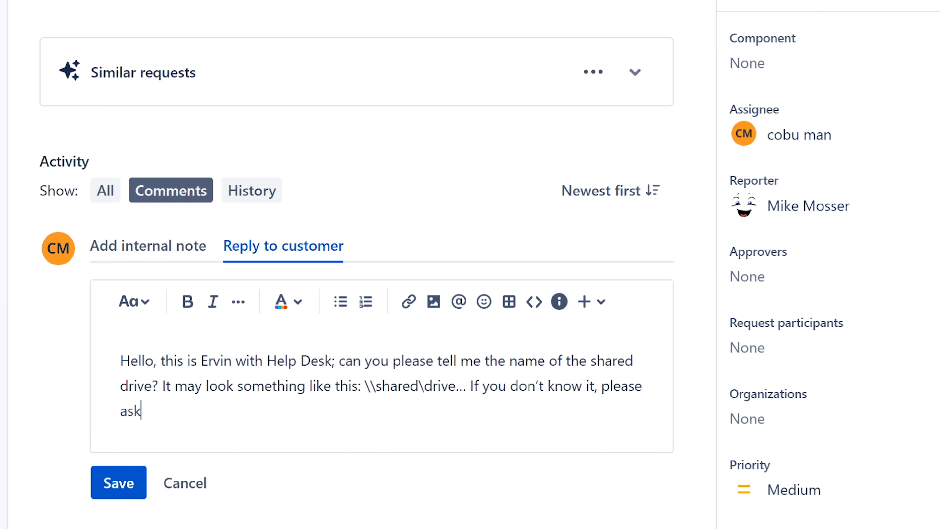
type(" a co-worke")
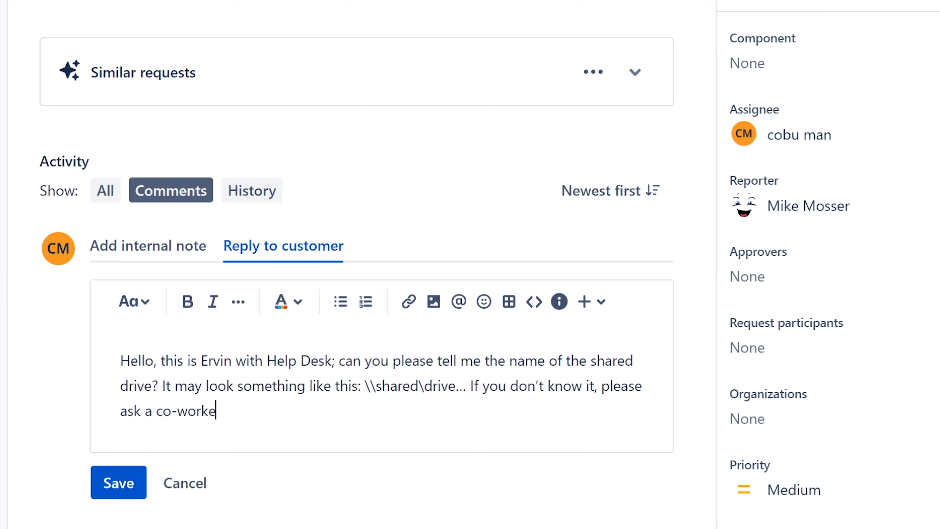
type("r for a screenshot of the drive")
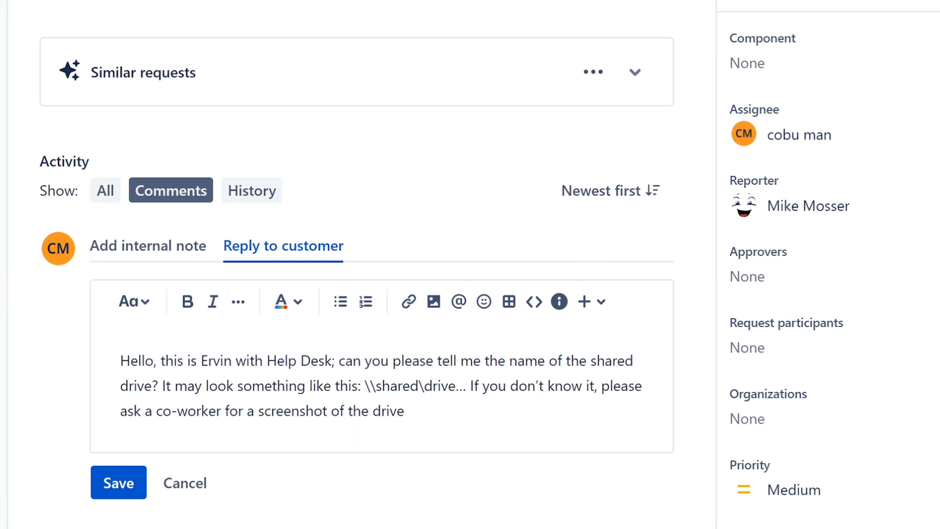
type(".")
left_click_drag(365, 386, 456, 385)
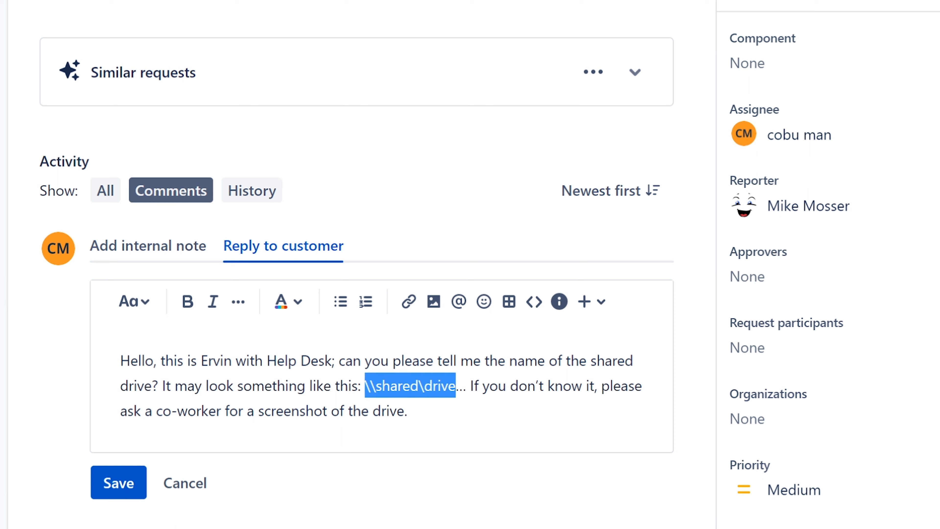
left_click(475, 386)
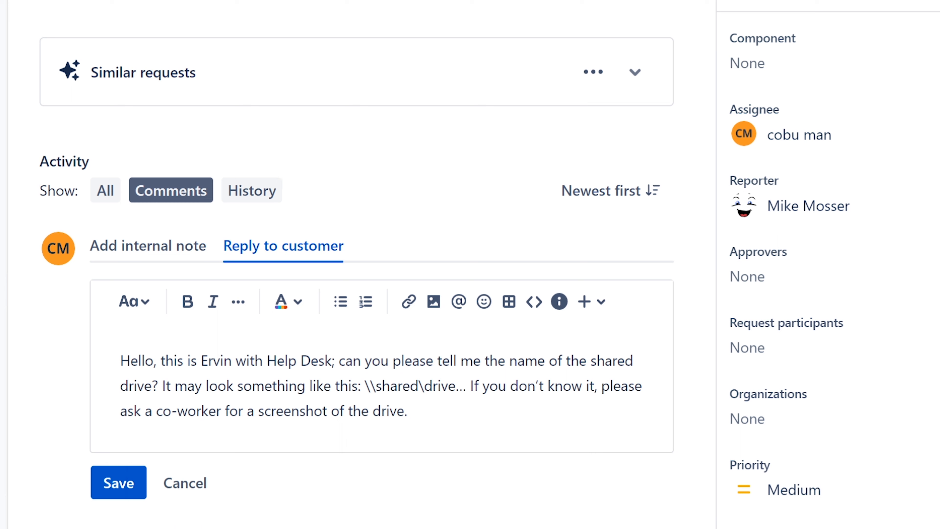
left_click(408, 411)
left_click_drag(408, 410, 163, 411)
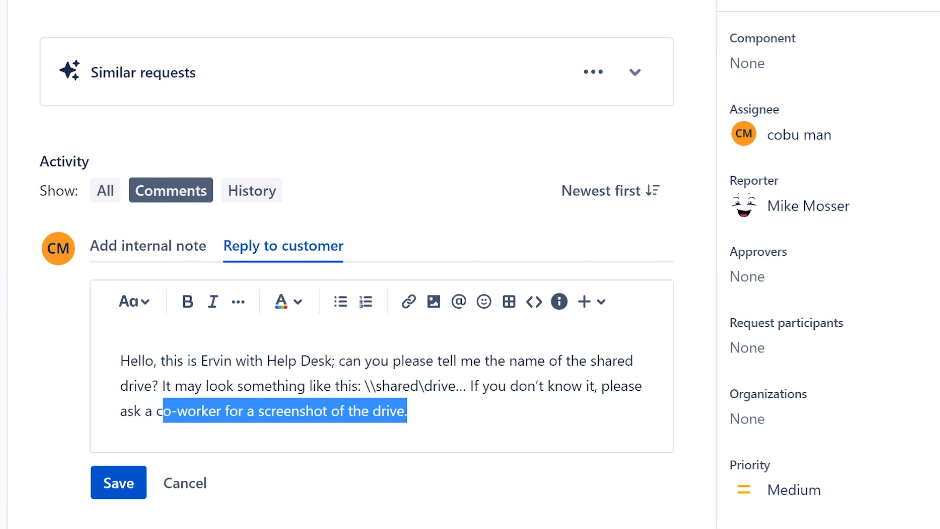
left_click(408, 410)
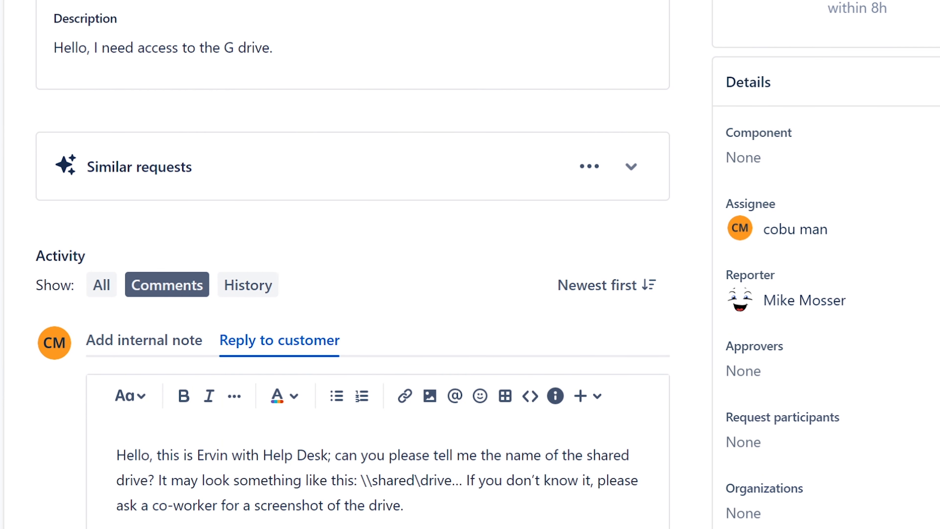
Show the network locations in File Explorer and capture the drives list with Snipping Tool
key("super+e")
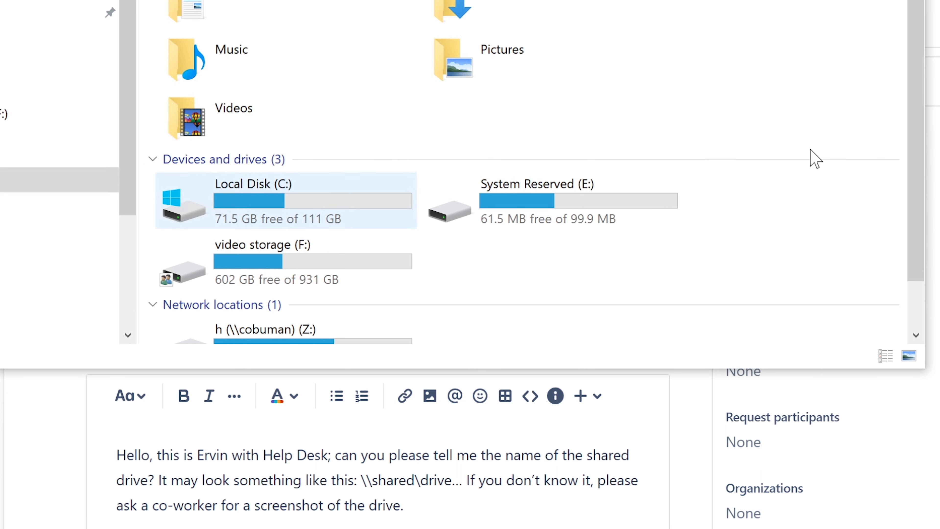
left_click_drag(917, 122, 909, 185)
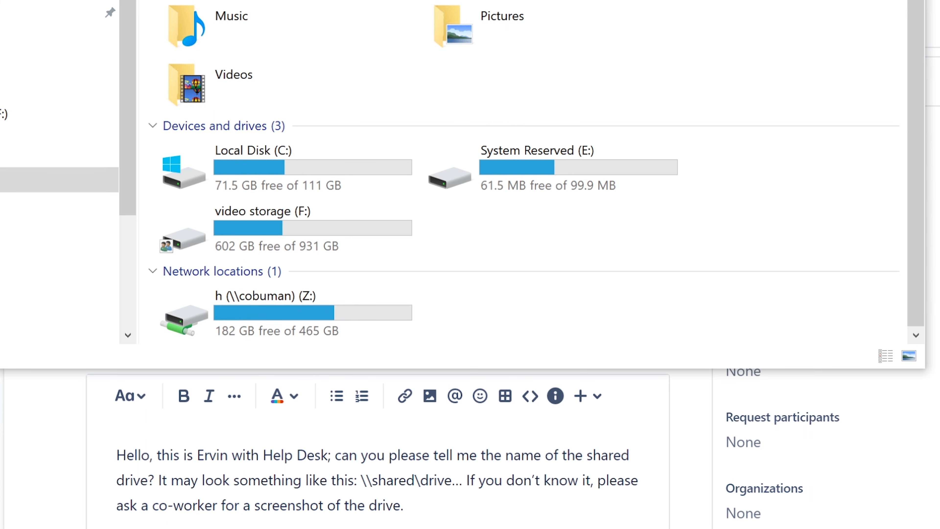
key("super+s")
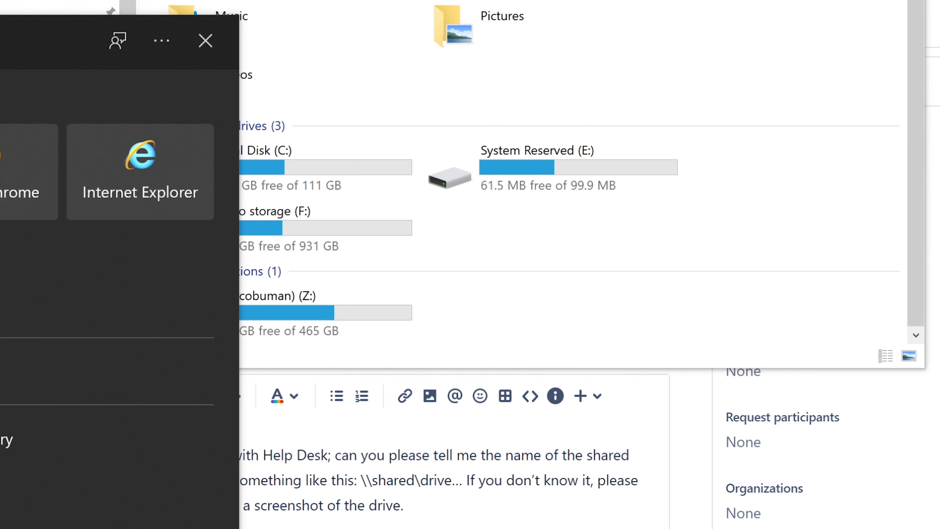
type("sn")
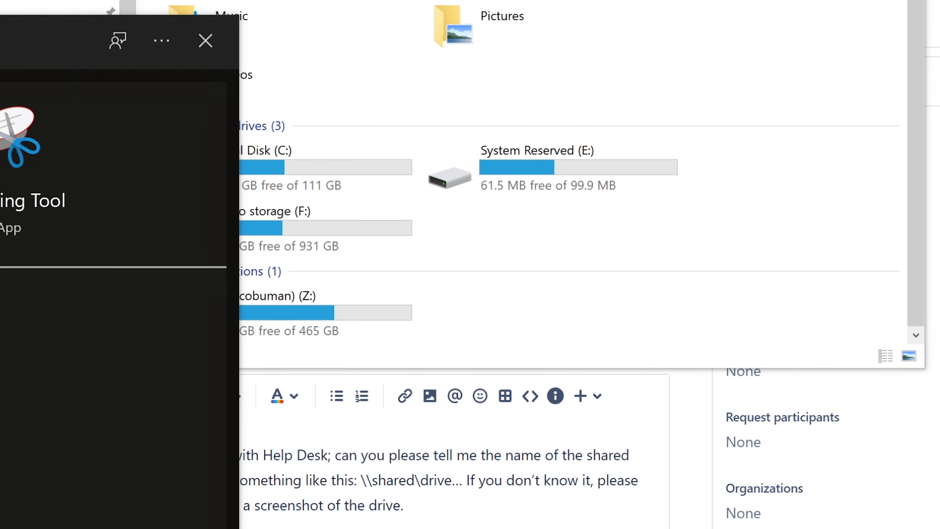
key("Return")
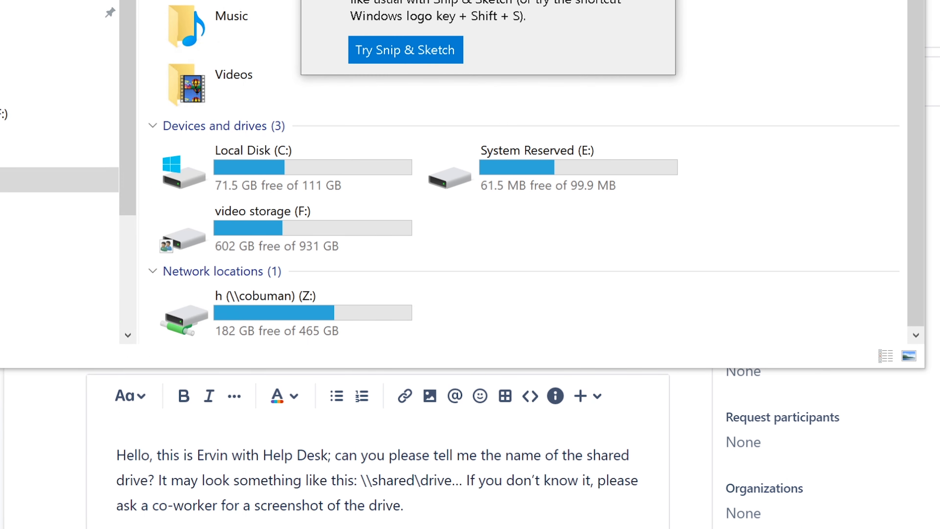
left_click_drag(143, 93, 714, 372)
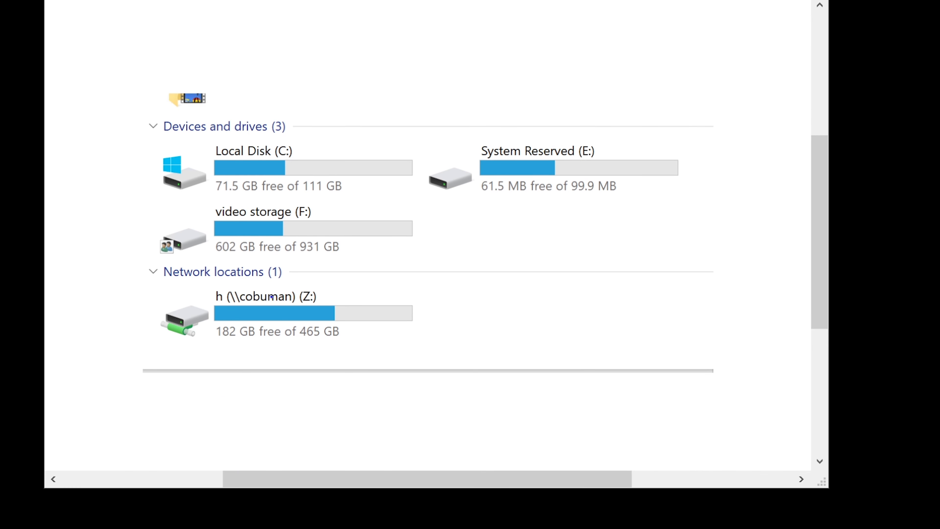
mouse_move(319, 285)
left_mouse_down()
mouse_move(366, 266)
mouse_move(303, 291)
mouse_move(354, 295)
left_mouse_up()
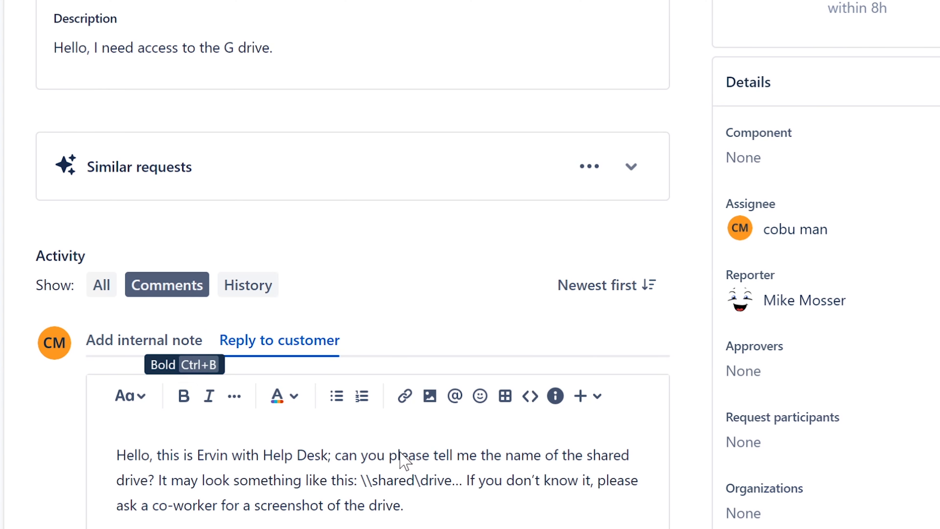
Post the finished reply asking the customer for the shared drive's name
left_click(106, 528)
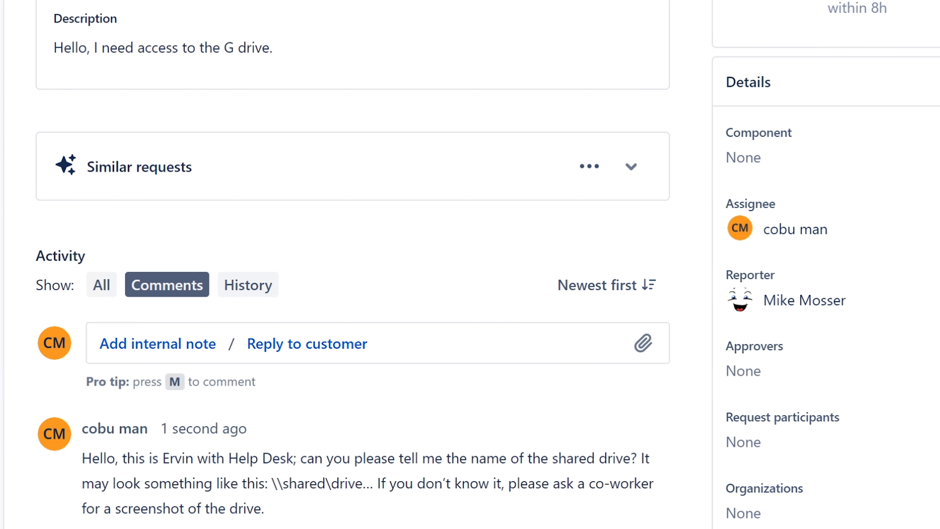
scroll(826, 259, "down", 3)
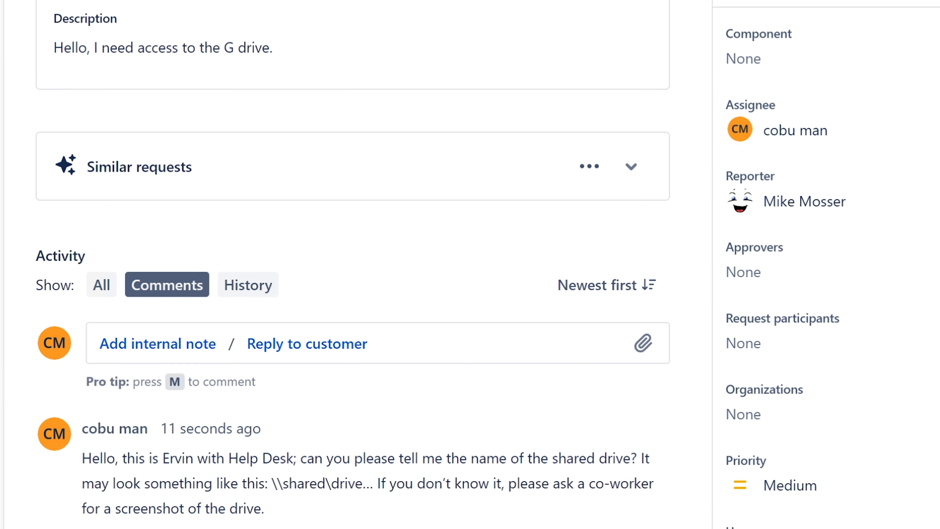
View the Remote Connect dialog in Dameware Mini Remote Control, close it with the New features window, and minimize the program
key("alt+Tab")
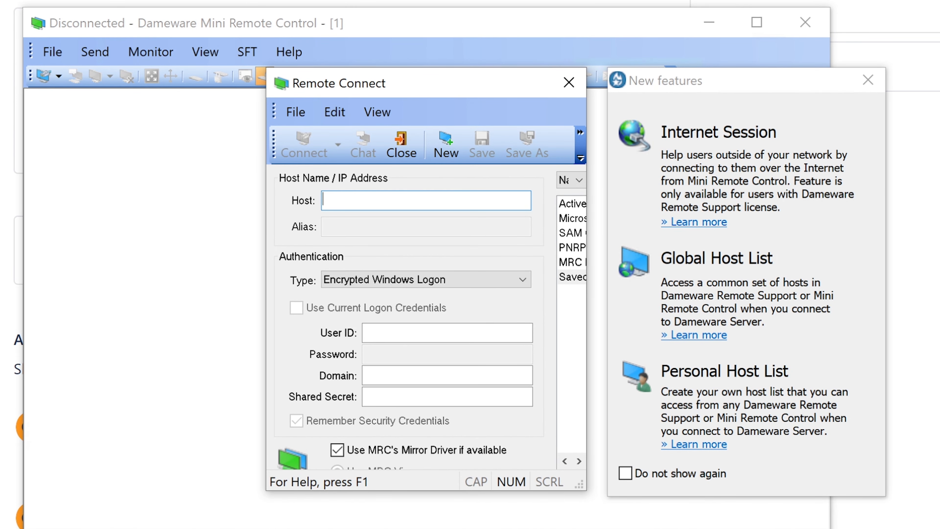
left_click_drag(580, 484, 663, 514)
left_click(877, 84)
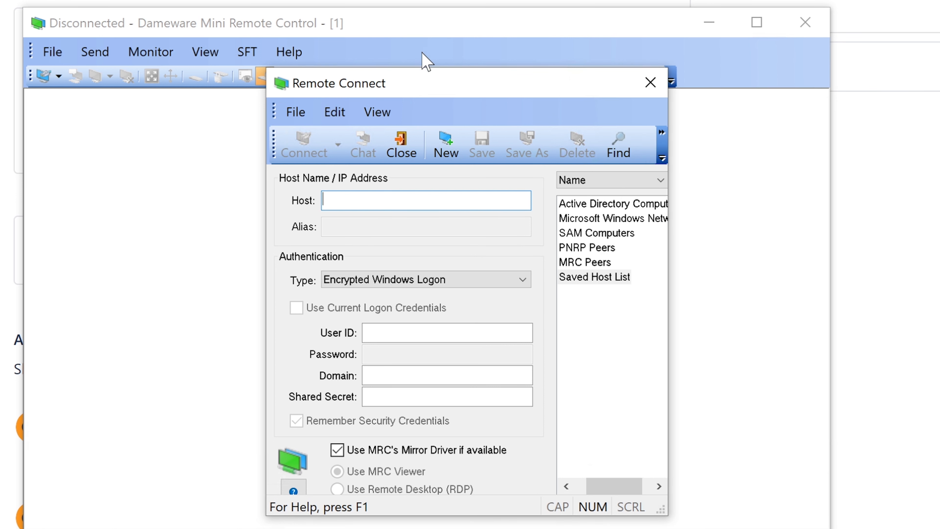
left_click_drag(425, 83, 405, 66)
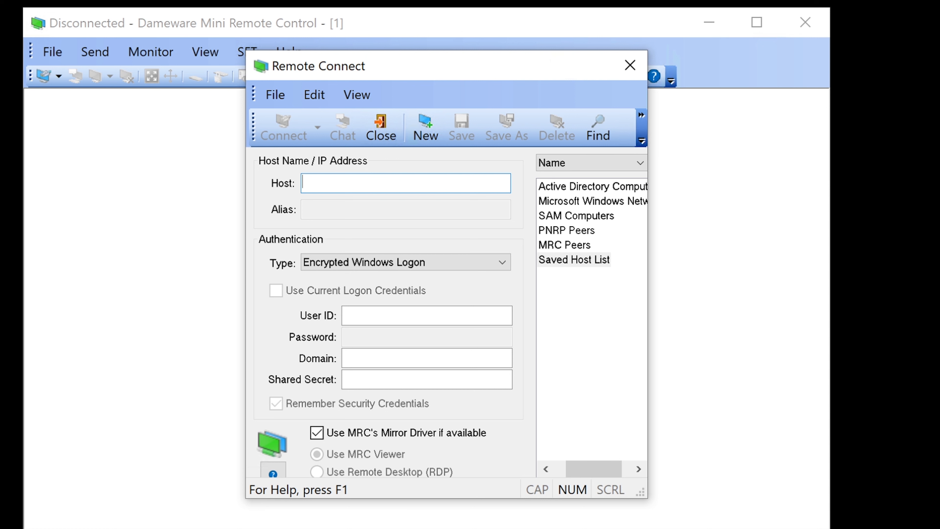
left_click(629, 68)
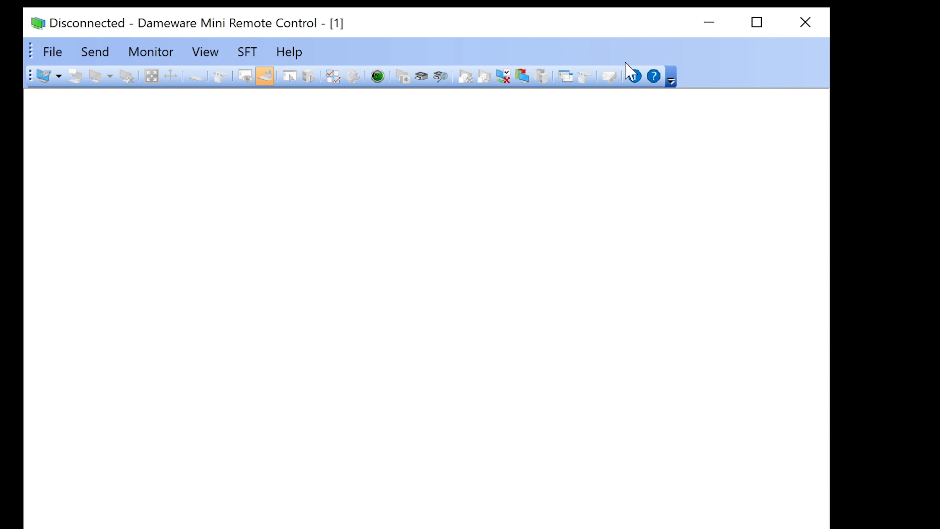
left_click(709, 23)
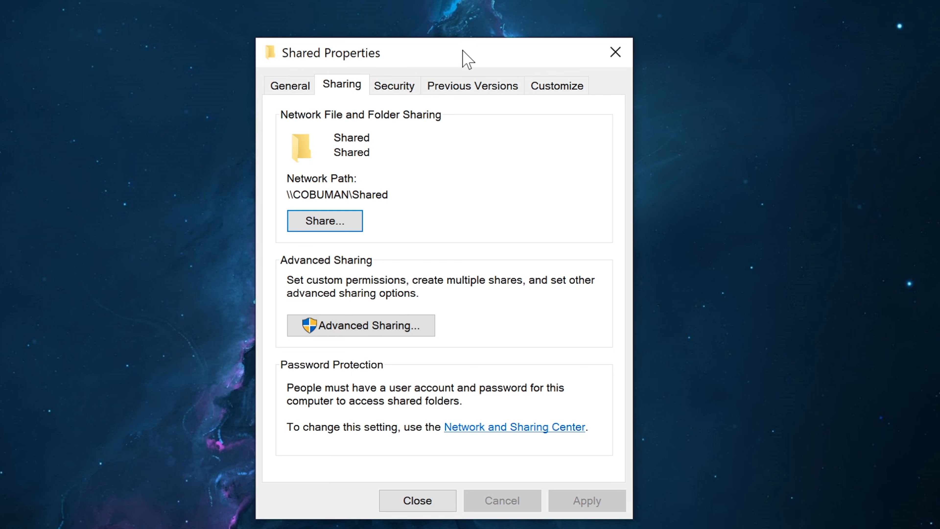
Check the Shared folder's location and network path in its properties
left_click(293, 90)
key("Tab")
key("Tab")
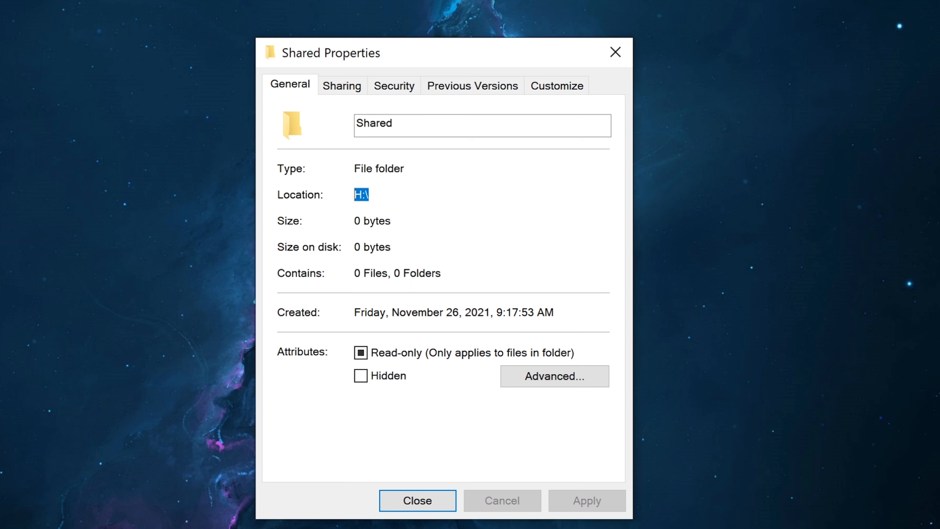
left_click(354, 89)
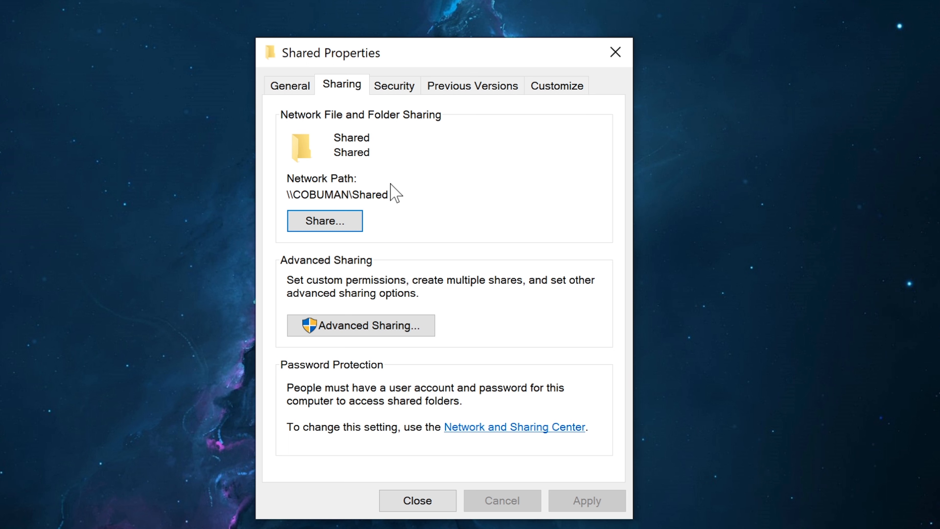
left_click(294, 88)
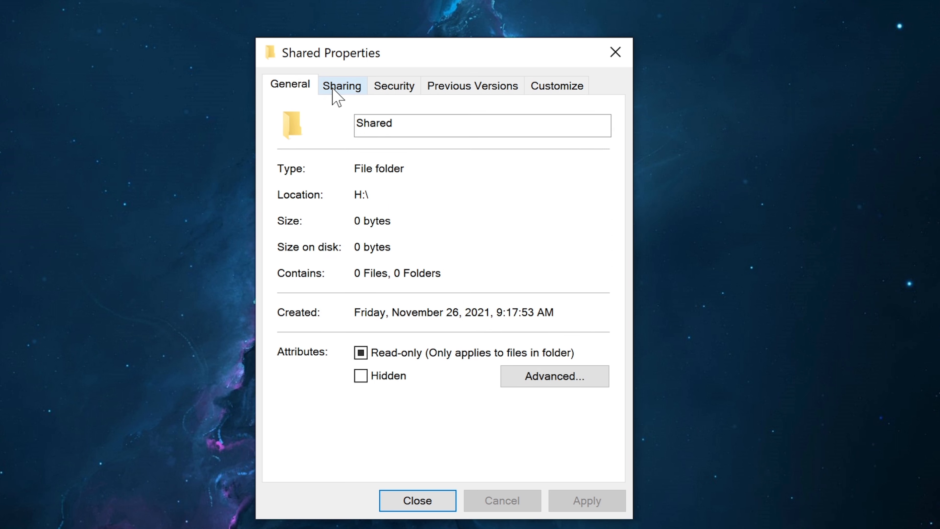
left_click(333, 89)
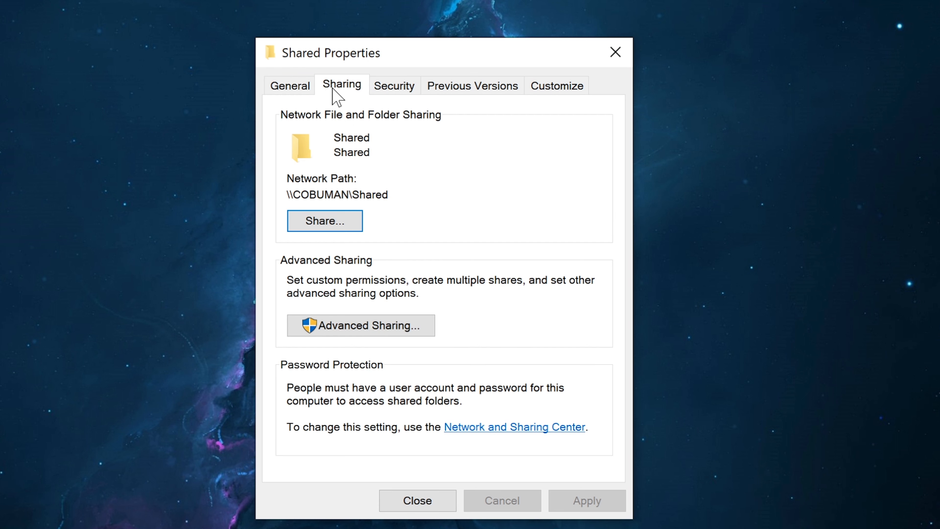
Highlight the Shared folder's full network path in its sharing properties
left_click_drag(388, 194, 350, 194)
left_click(294, 195)
left_click(354, 194)
left_click_drag(287, 195, 388, 195)
left_click(388, 194)
left_click_drag(439, 51, 440, 28)
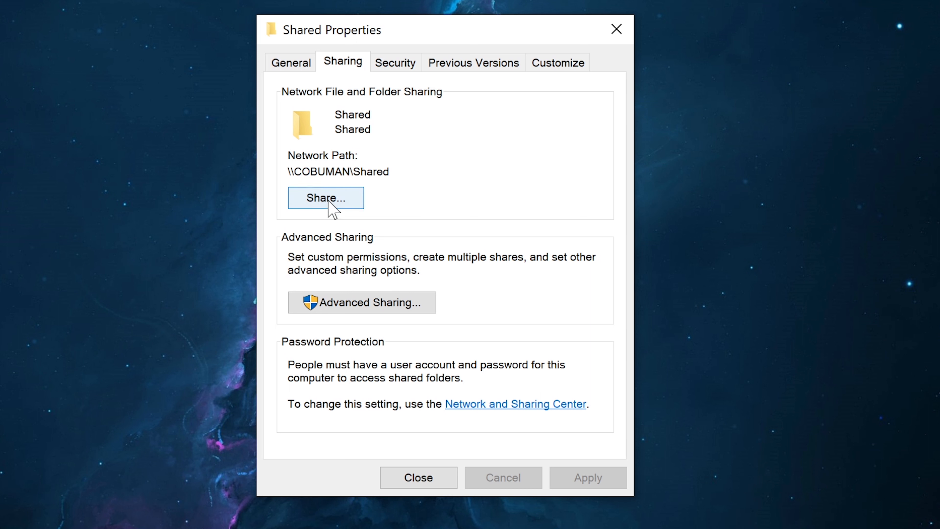
Move the Shared Properties window aside and create a desktop folder named Shared Folder
left_click_drag(497, 30, 244, 65)
right_click(429, 150)
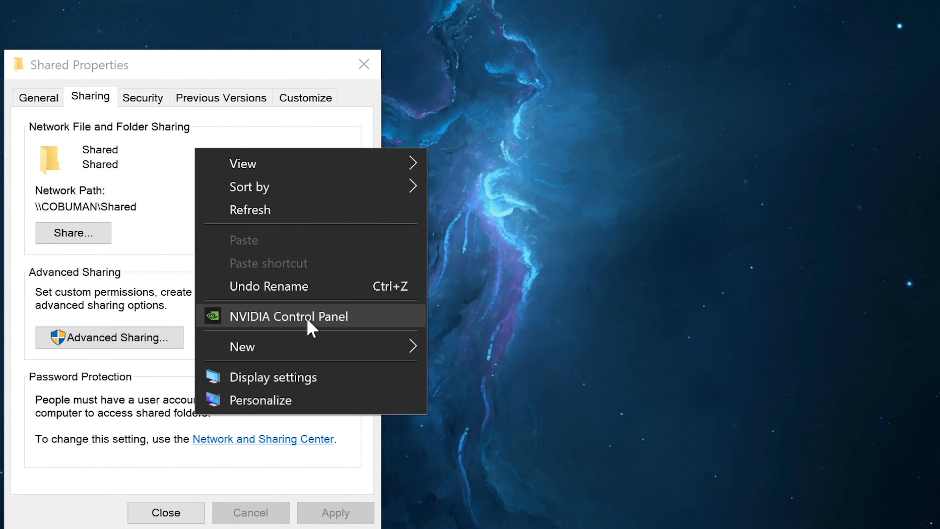
mouse_move(310, 350)
left_click(472, 355)
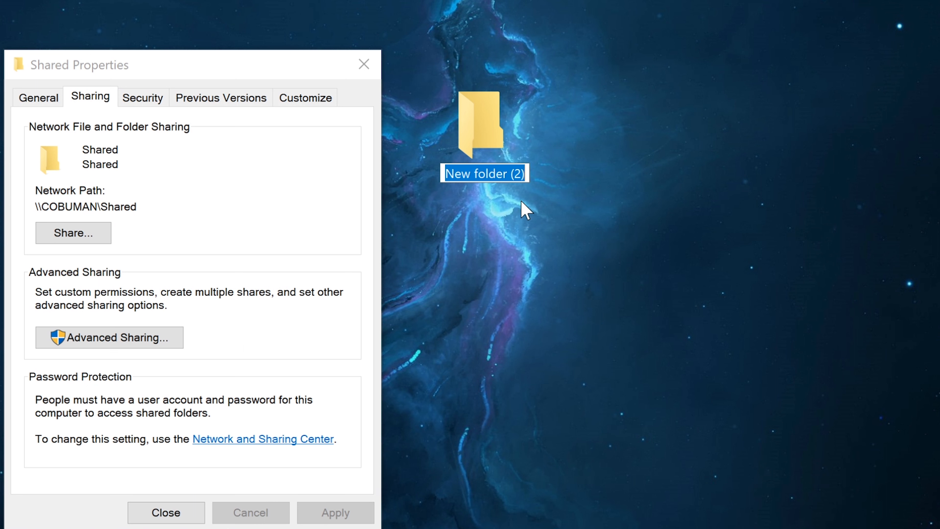
type("Shared")
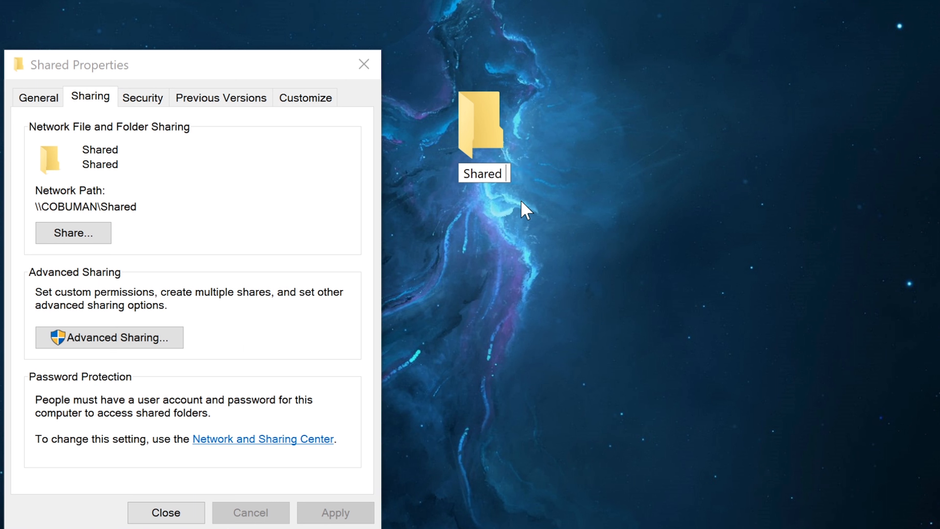
type(" Folder")
key("Return")
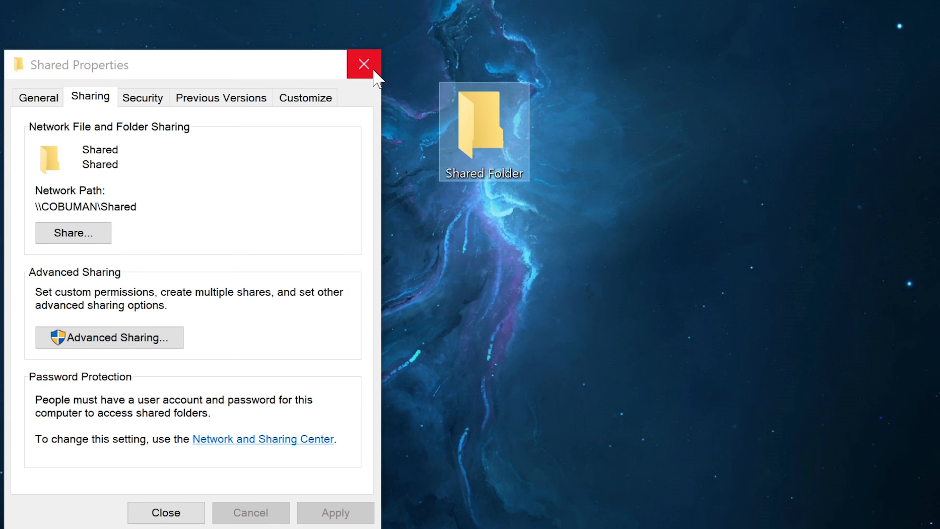
View the properties of the desktop's Shared Folder, close them, and remove the folder
right_click(489, 134)
left_click(415, 528)
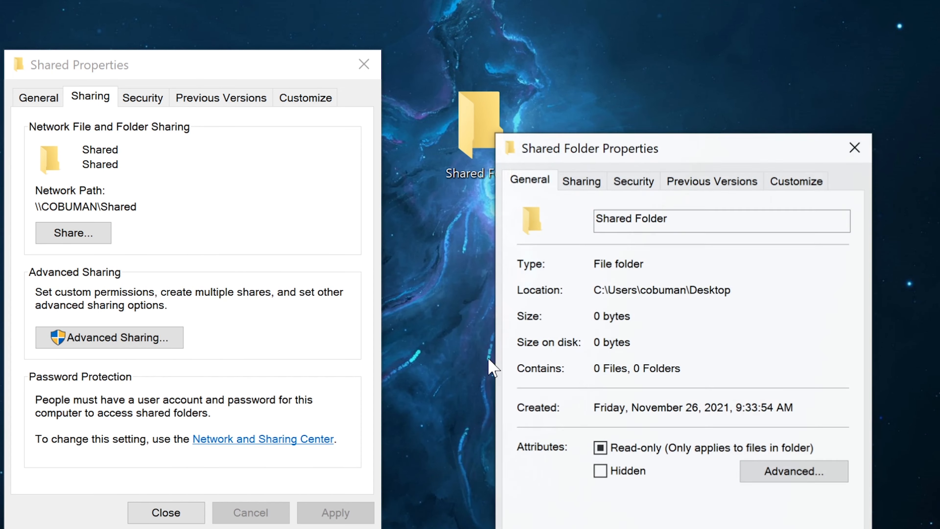
left_click(856, 147)
left_click_drag(245, 67, 204, 80)
left_click(497, 123)
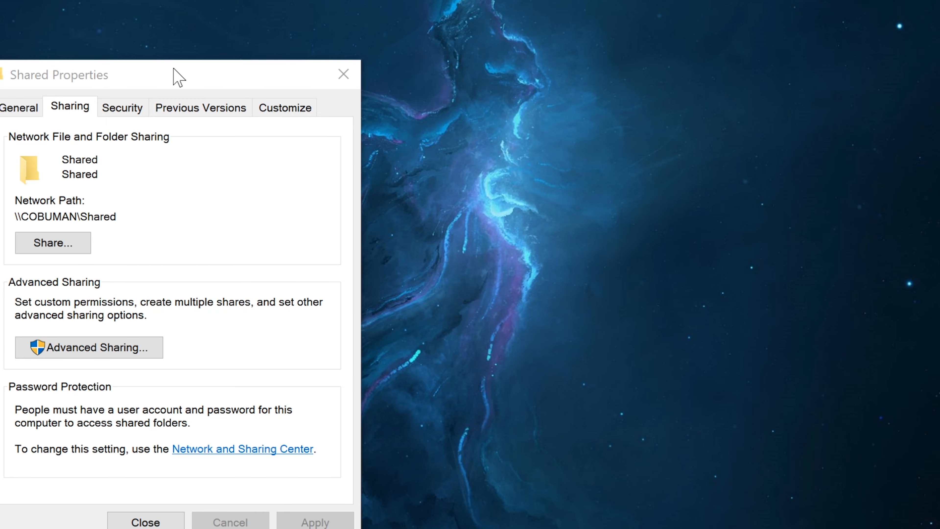
Review the Shared folder's sharing options and its security permissions for groups and users
left_click_drag(176, 76, 335, 25)
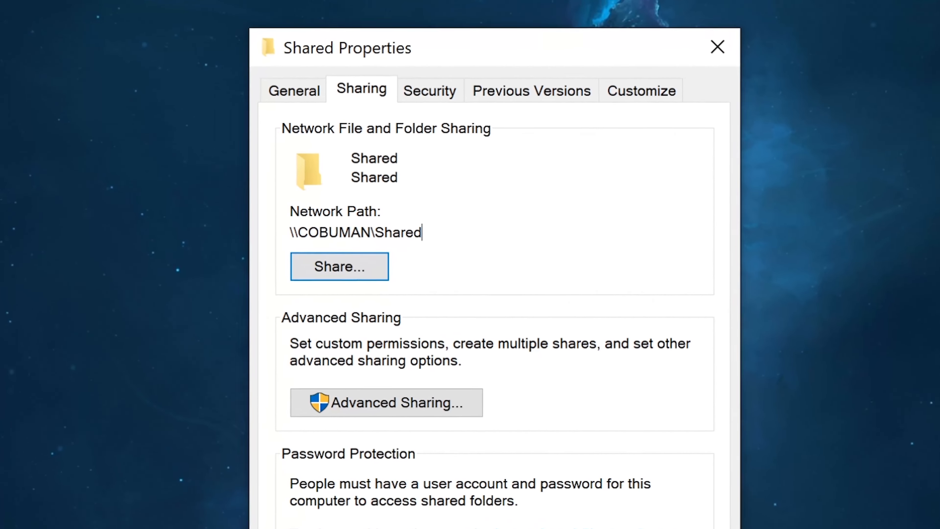
left_click(364, 281)
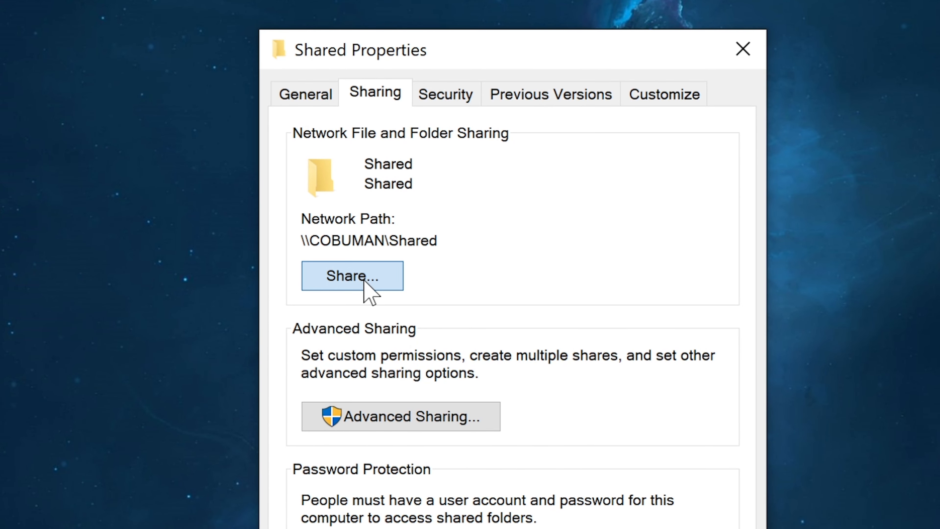
left_click(445, 97)
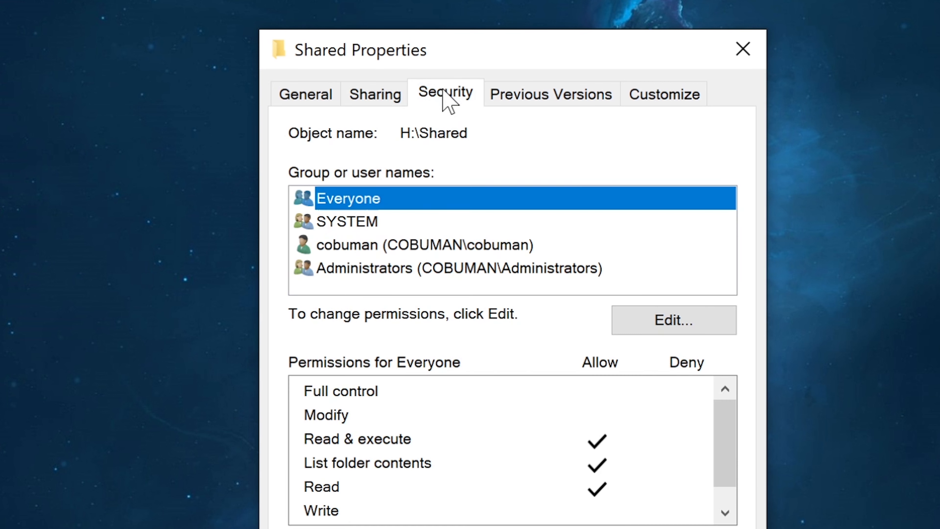
Examine the Shared folder's network access list and the permission levels available for Everyone
left_click(368, 94)
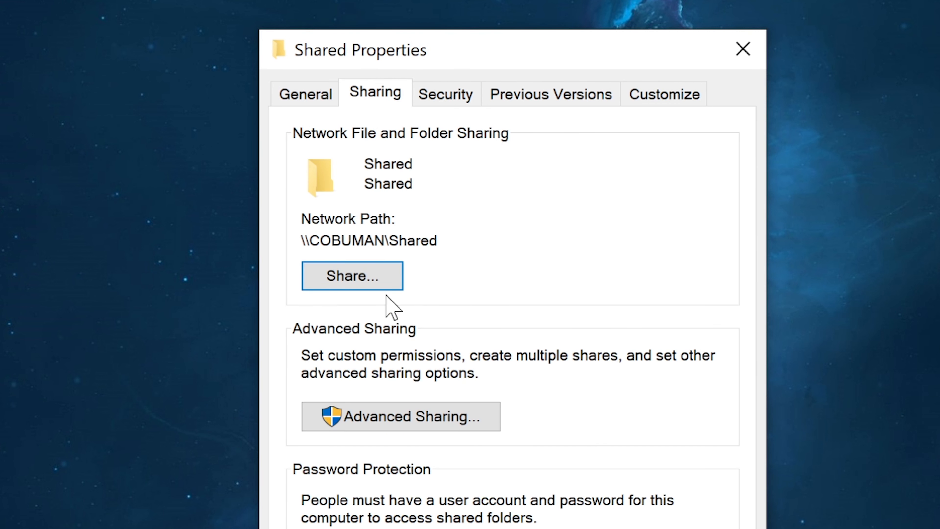
left_click(372, 280)
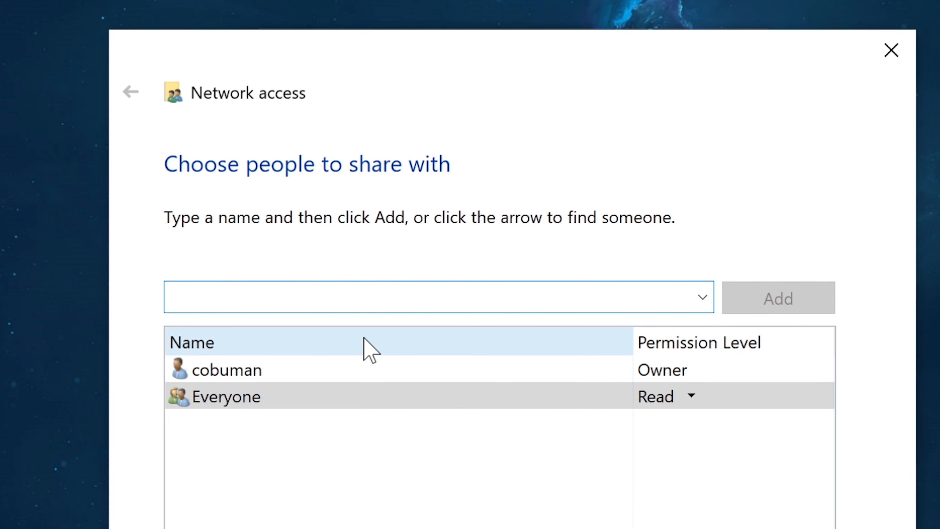
left_click(495, 515)
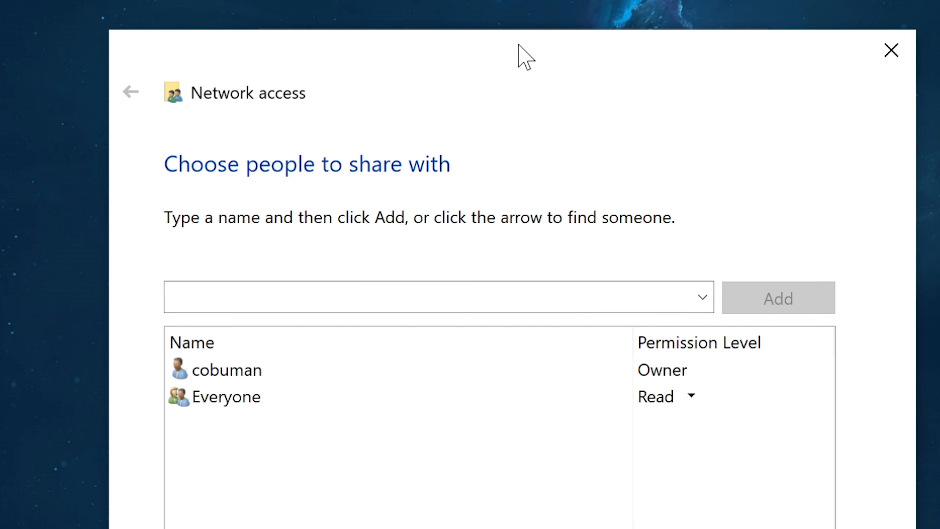
left_click_drag(519, 45, 551, 45)
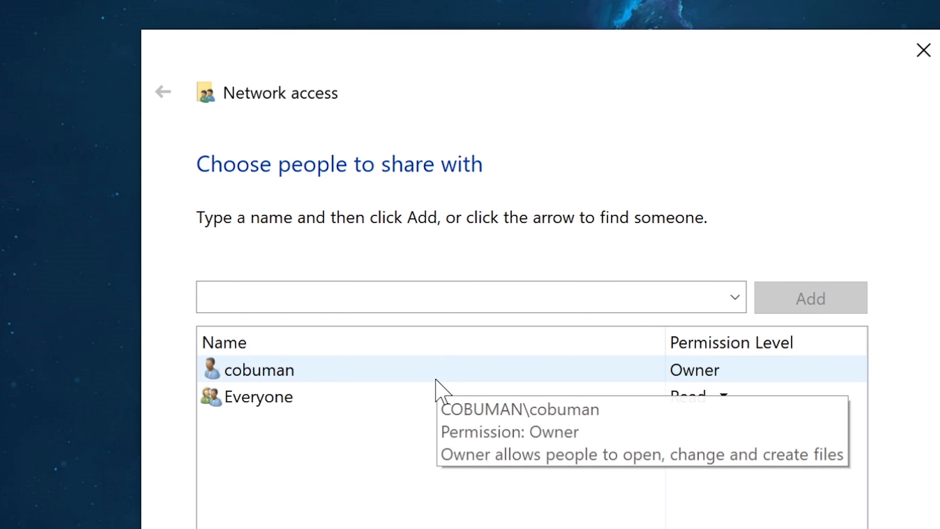
left_click(396, 390)
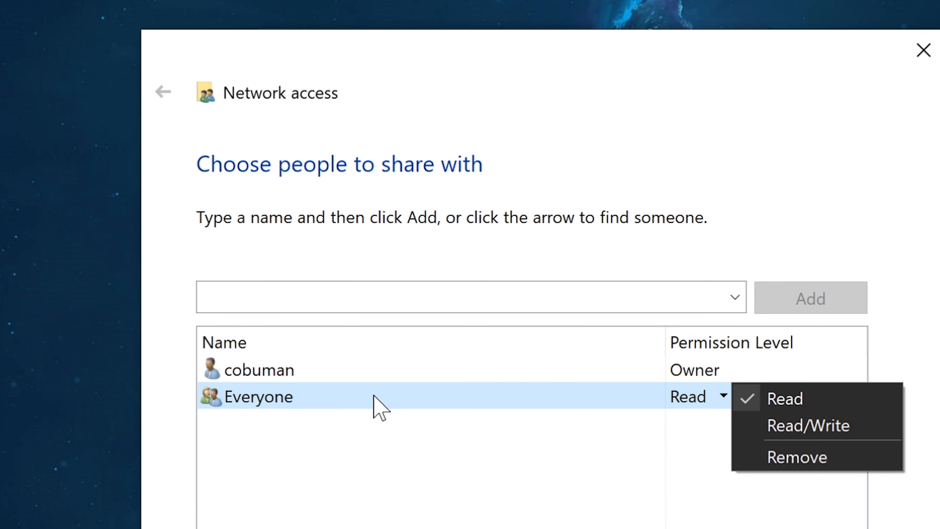
left_click(462, 467)
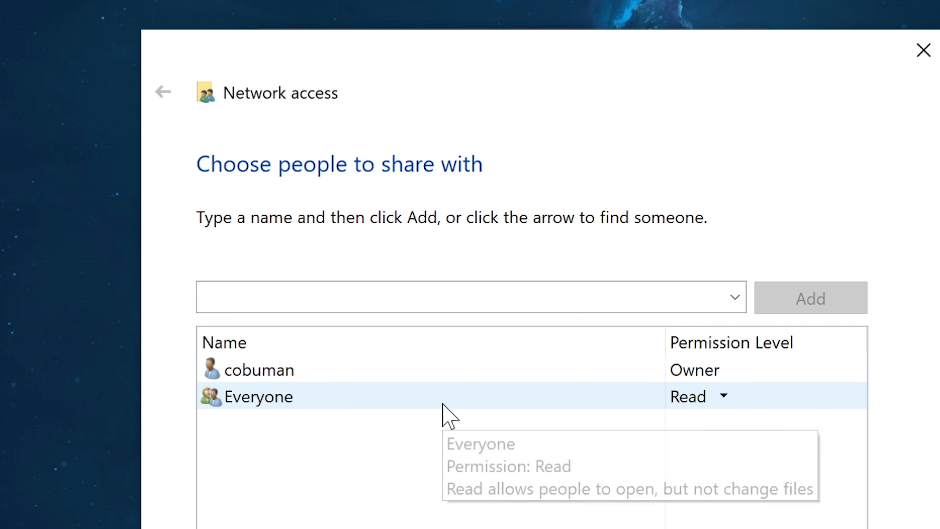
Try to add a person to the Shared folder's network access list by entering their full name
left_click(441, 298)
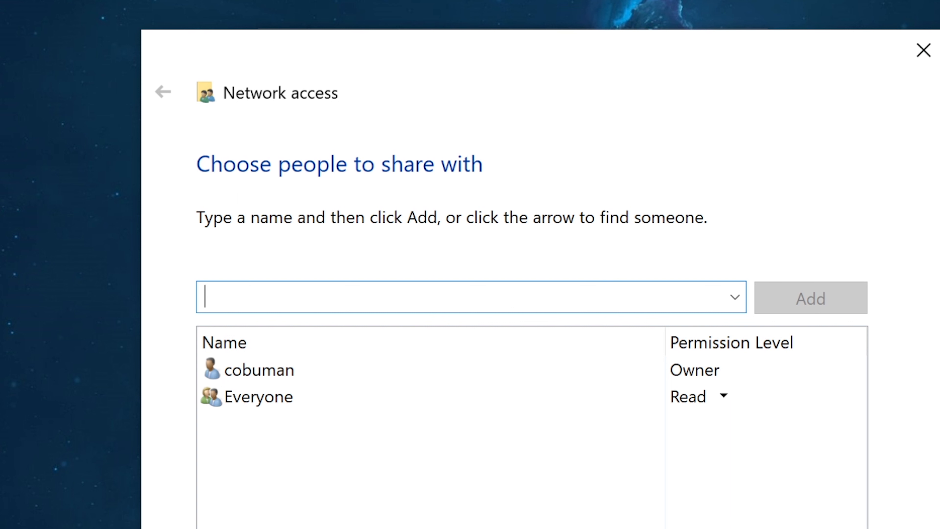
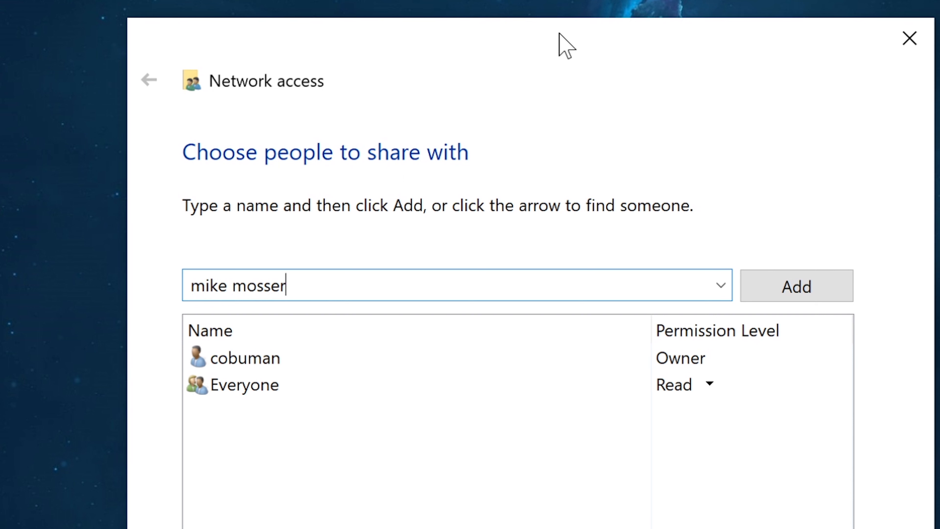
left_click(780, 290)
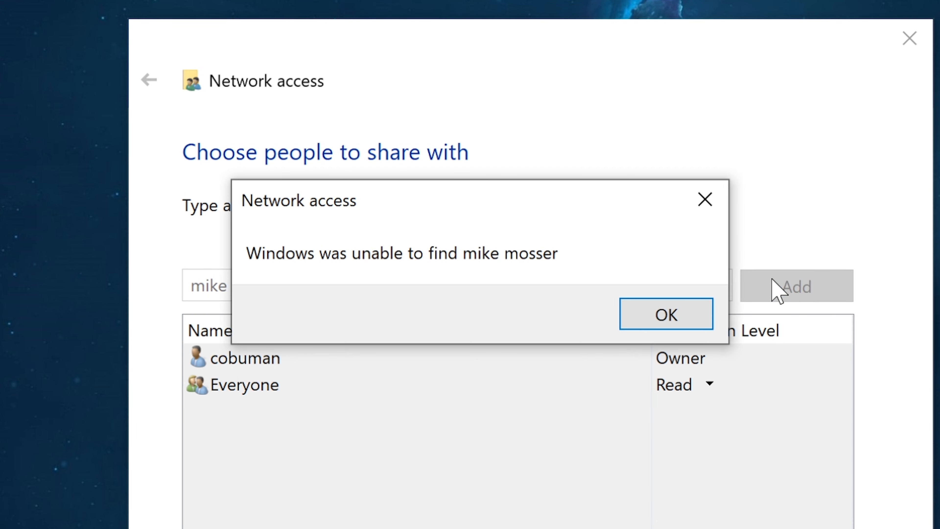
left_click(648, 312)
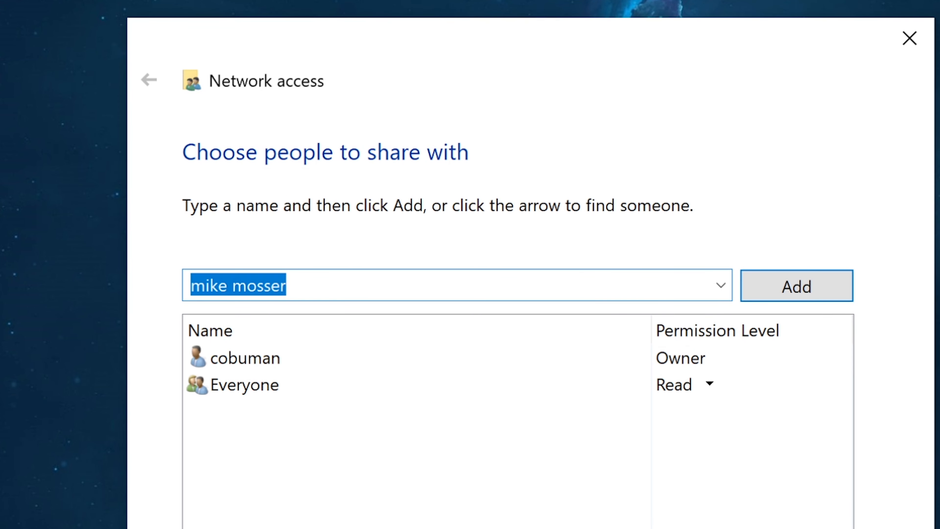
left_click(721, 289)
left_click(720, 290)
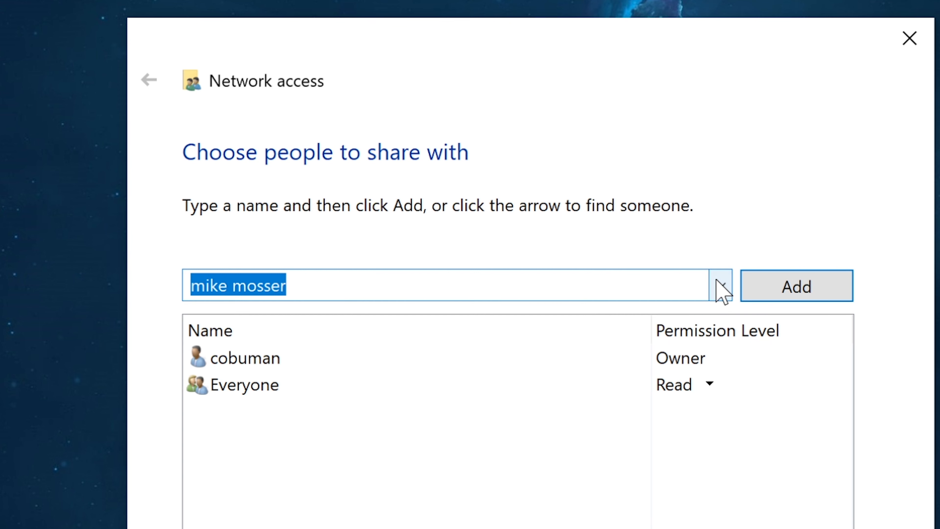
Try the Read/Write permission level for Everyone and clear the entered person's name
left_click(367, 394)
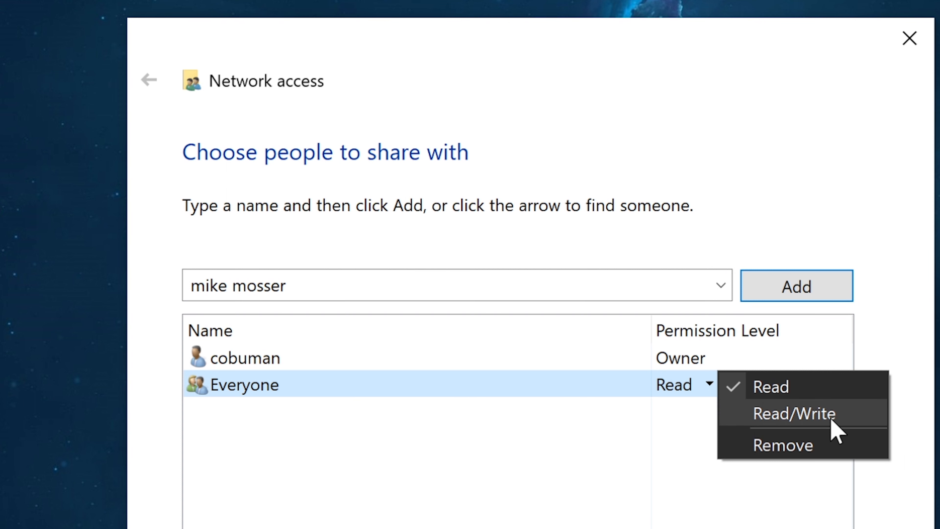
left_click(800, 414)
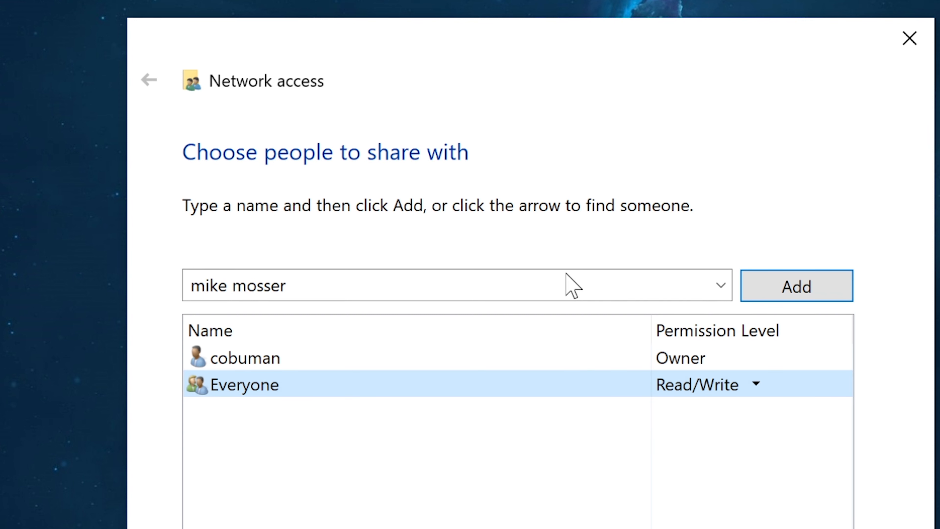
left_click(283, 285)
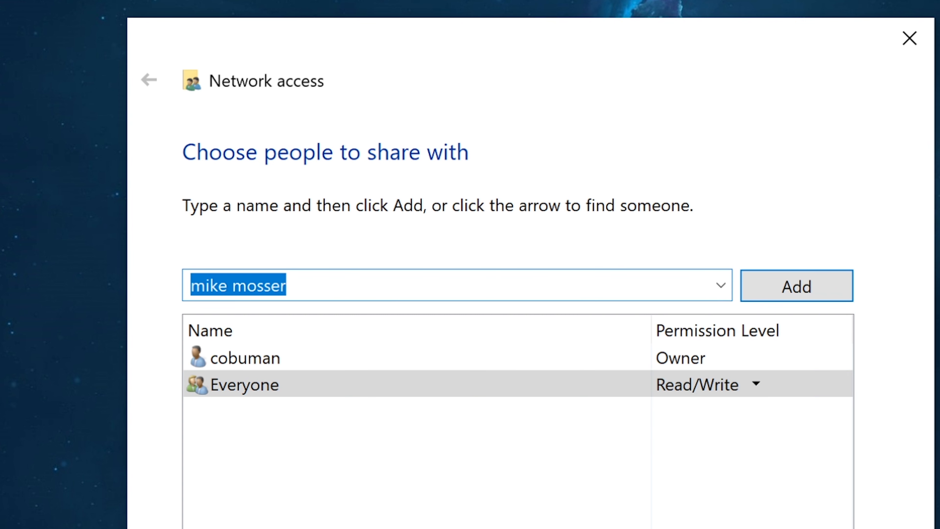
key("BackSpace")
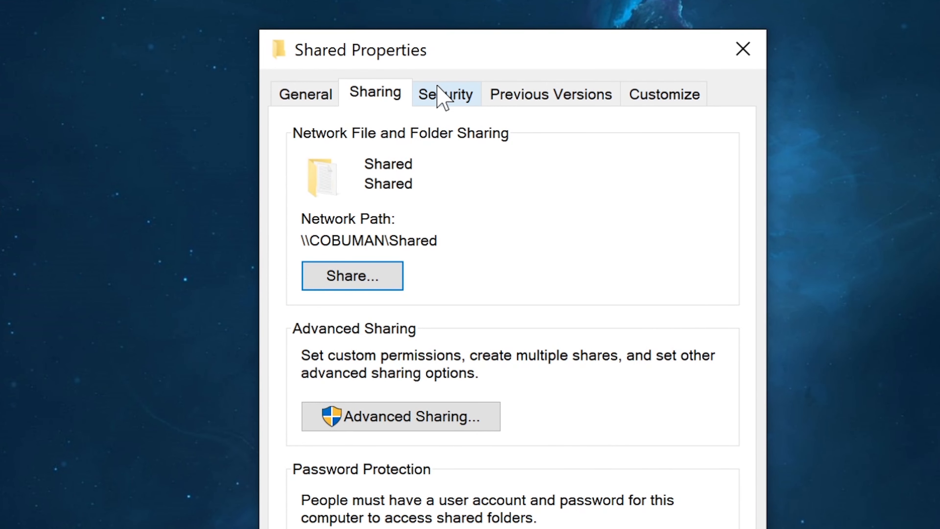
Review Everyone's security permissions on the Shared folder, including the editable Allow and Deny options, without changing them
left_click(440, 96)
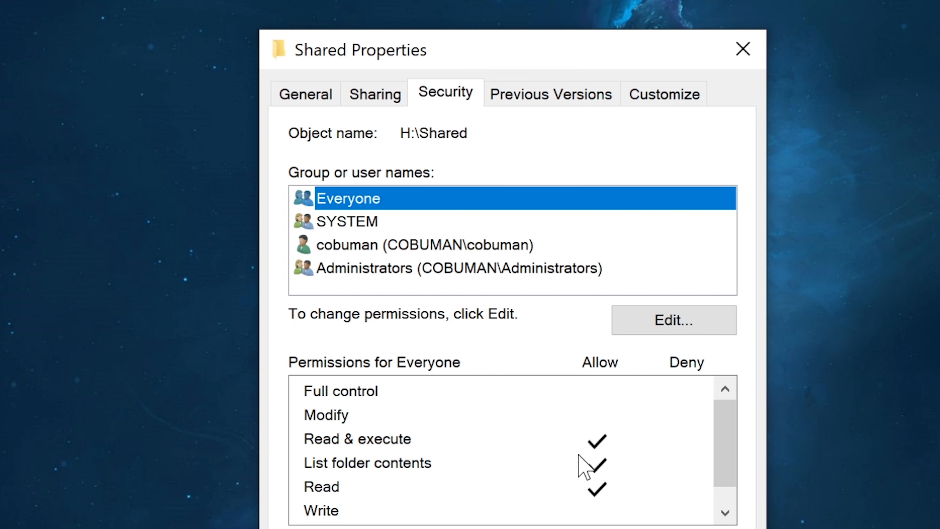
left_click(395, 439)
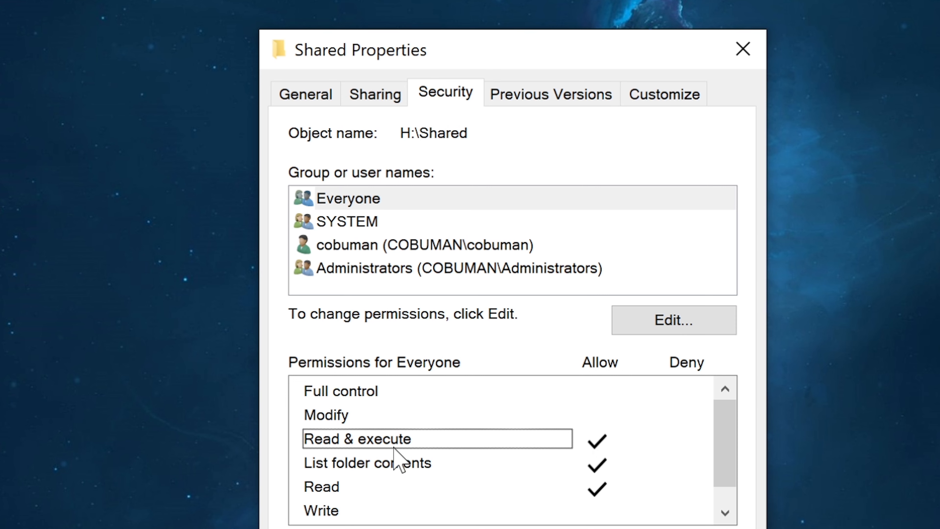
left_click(342, 490)
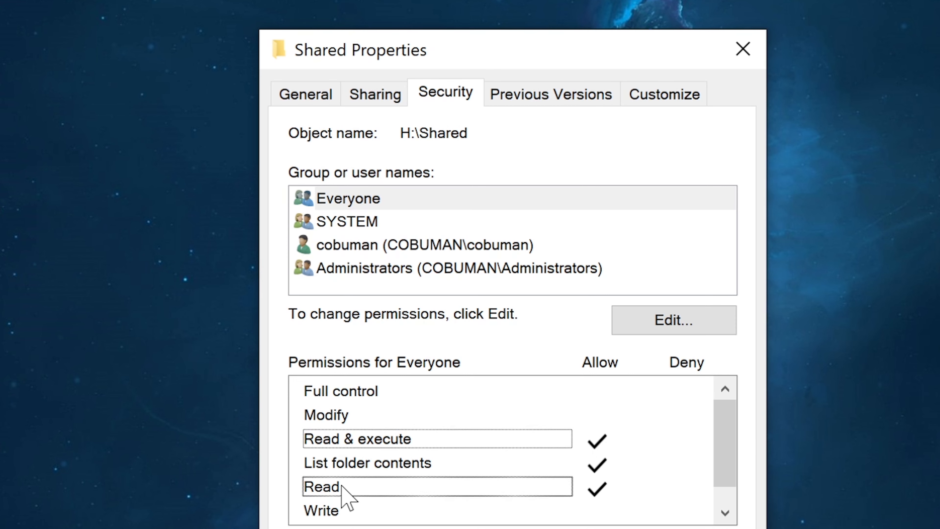
left_click(408, 511)
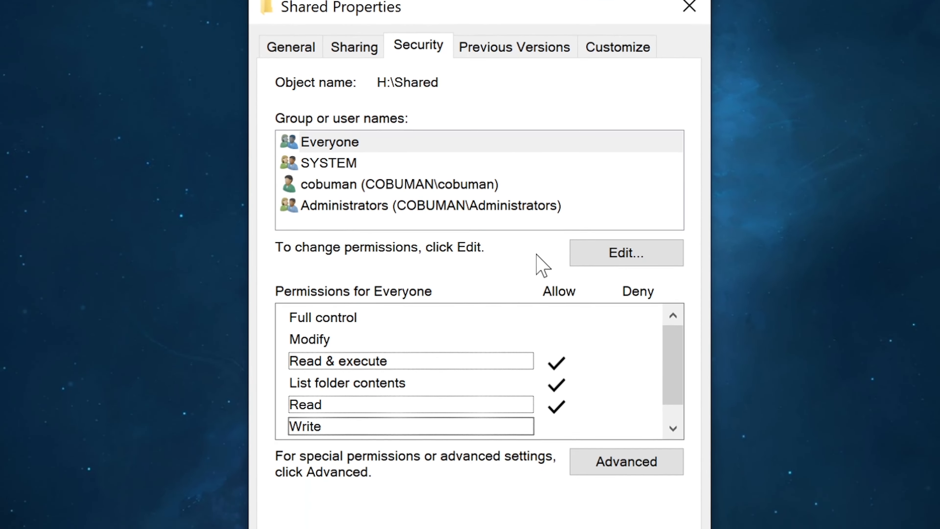
left_click(355, 142)
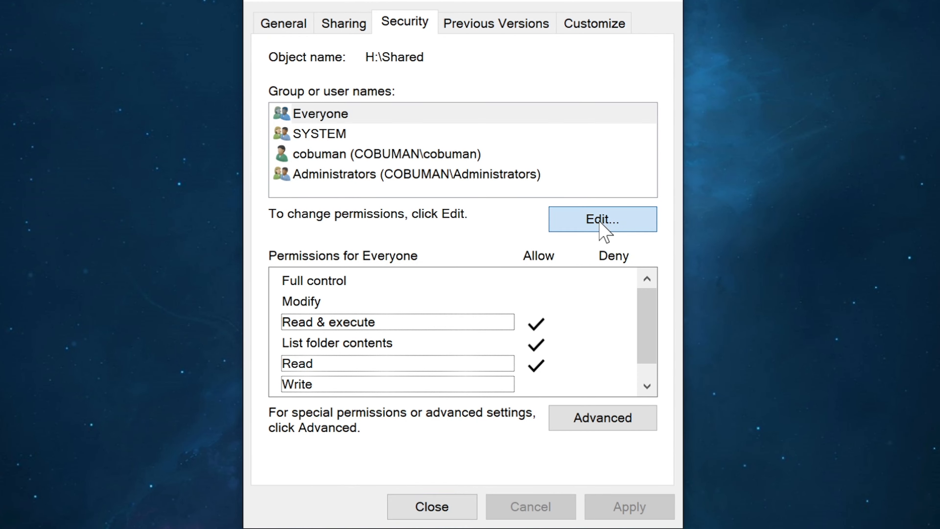
left_click(626, 257)
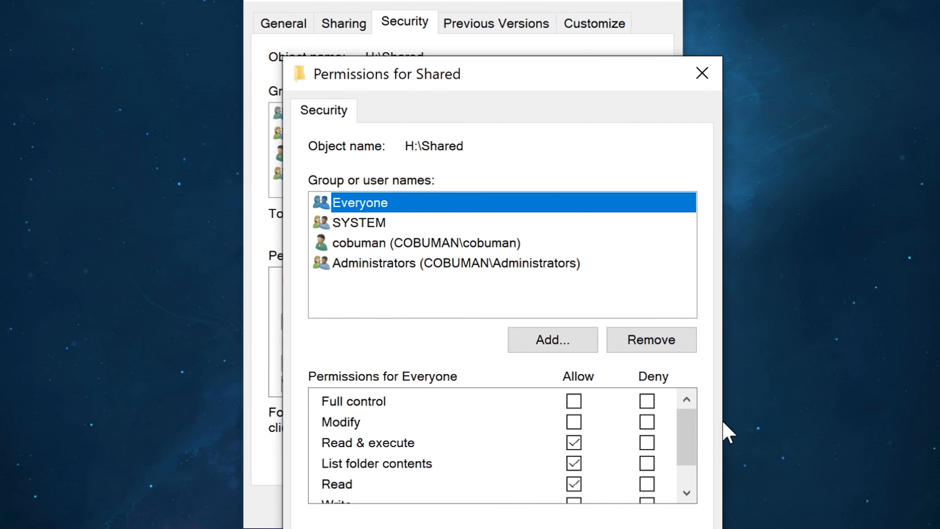
left_click_drag(697, 429, 688, 454)
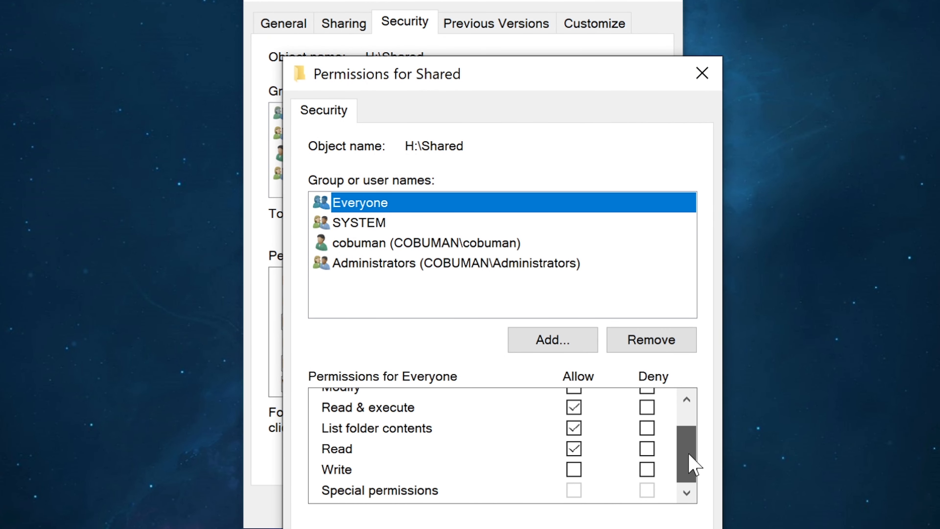
key("Escape")
Try to give Everyone Read/Write access through the Shared folder's network sharing settings
left_click(348, 27)
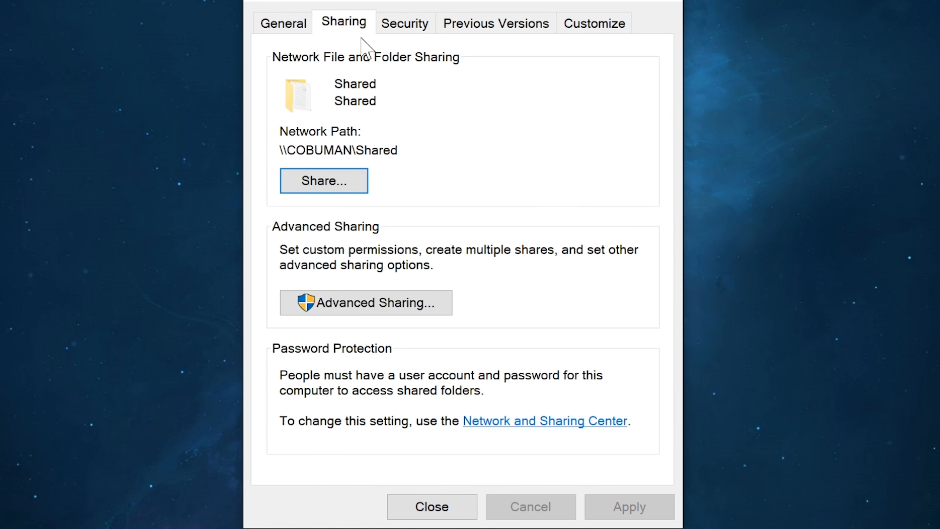
left_click(361, 185)
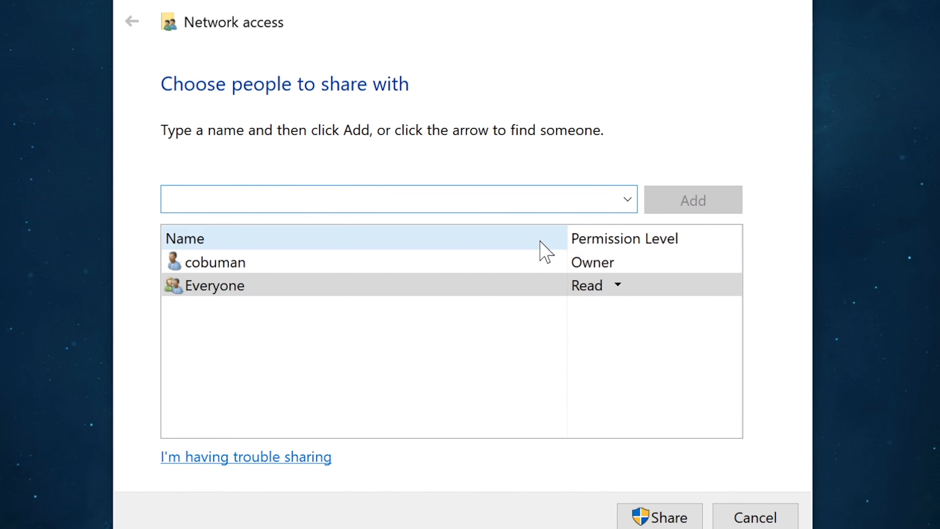
left_click(619, 284)
left_click(666, 310)
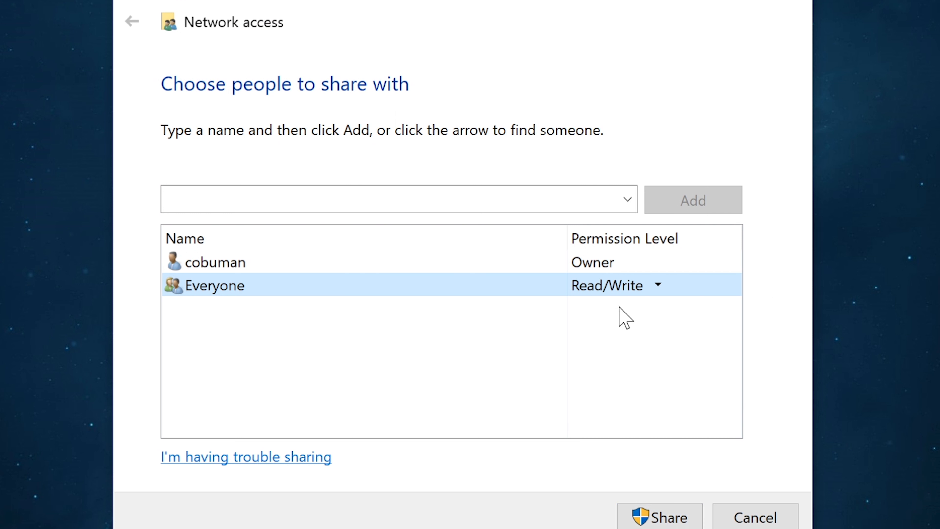
left_click(653, 515)
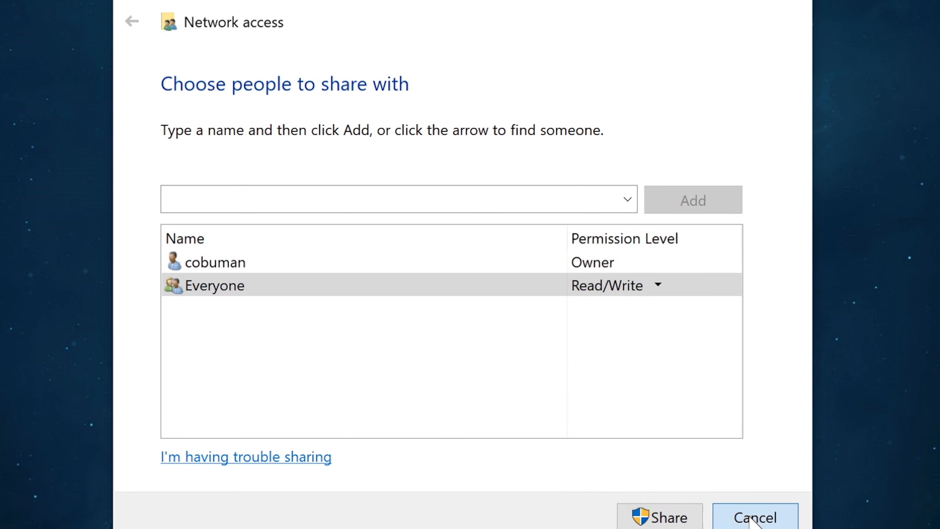
left_click(755, 517)
Allow the Write permission for Everyone in the Shared folder's security settings
left_click(405, 26)
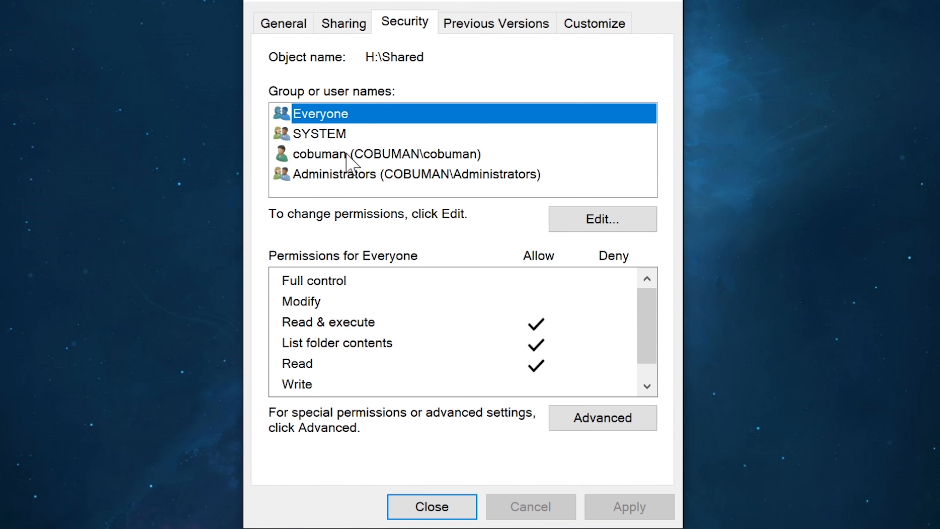
left_click(610, 219)
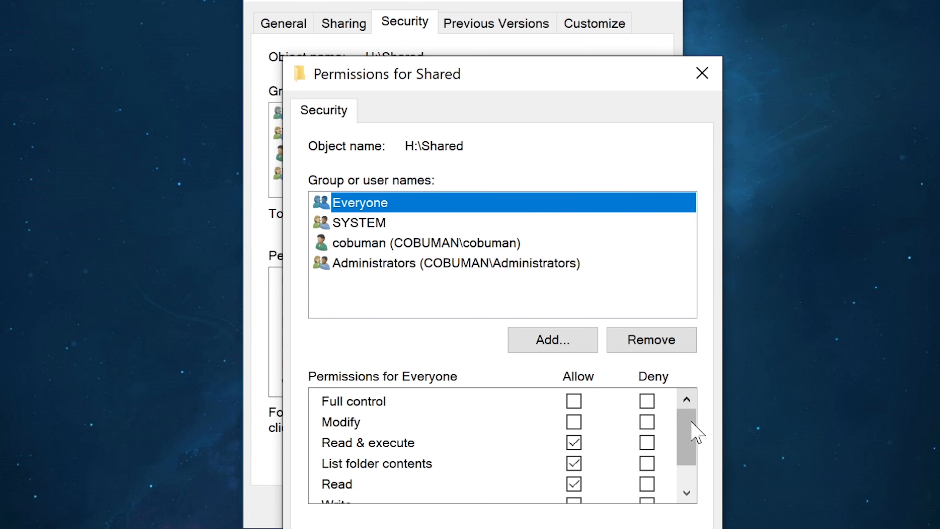
left_click_drag(692, 422, 692, 468)
left_click(569, 470)
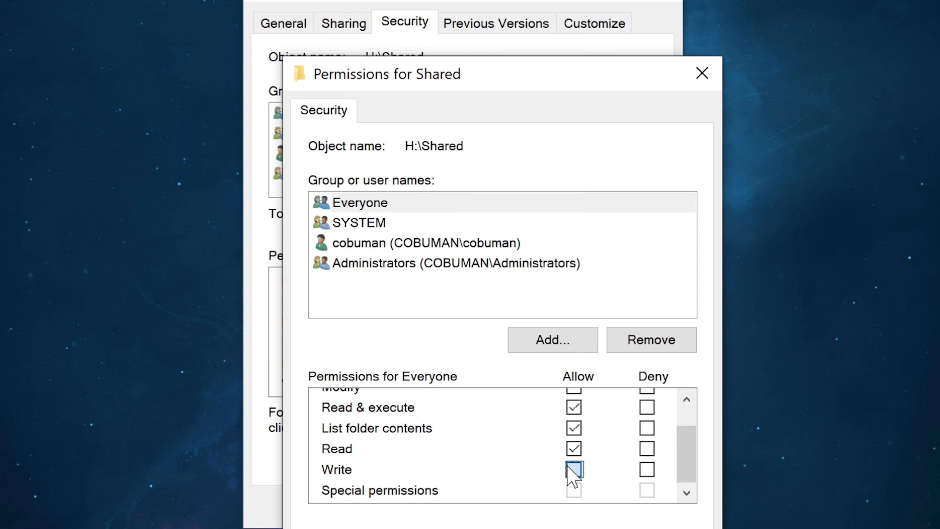
left_click(469, 527)
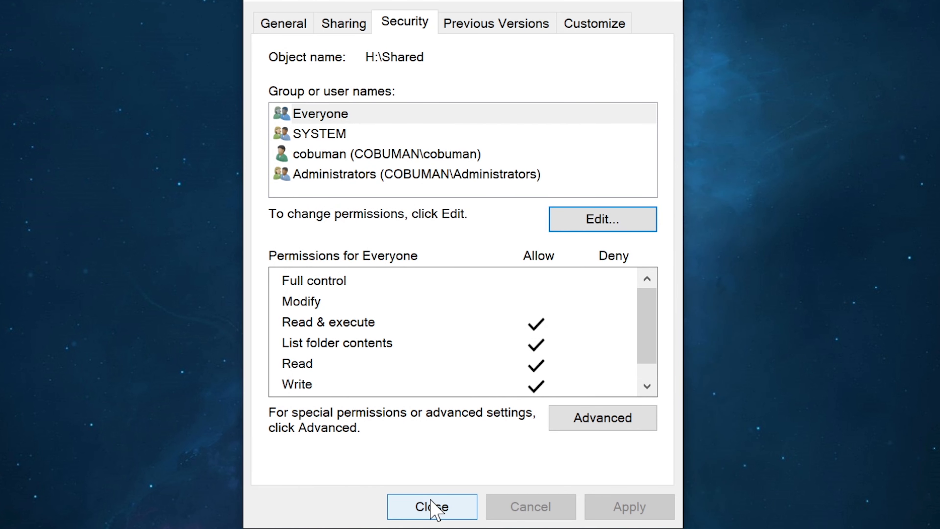
Share the Shared folder over the network with Everyone at Read/Write level, and highlight its network path
left_click(358, 26)
left_click(325, 185)
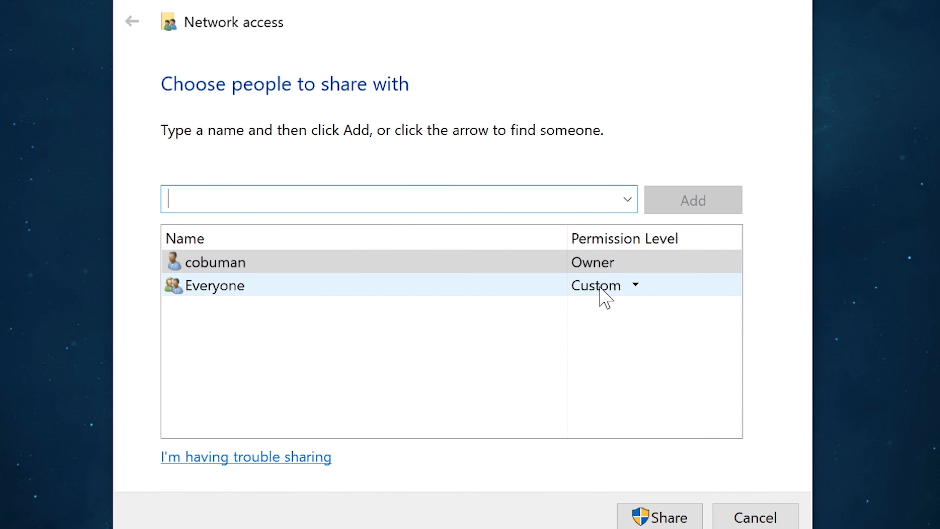
left_click(605, 298)
left_click(694, 315)
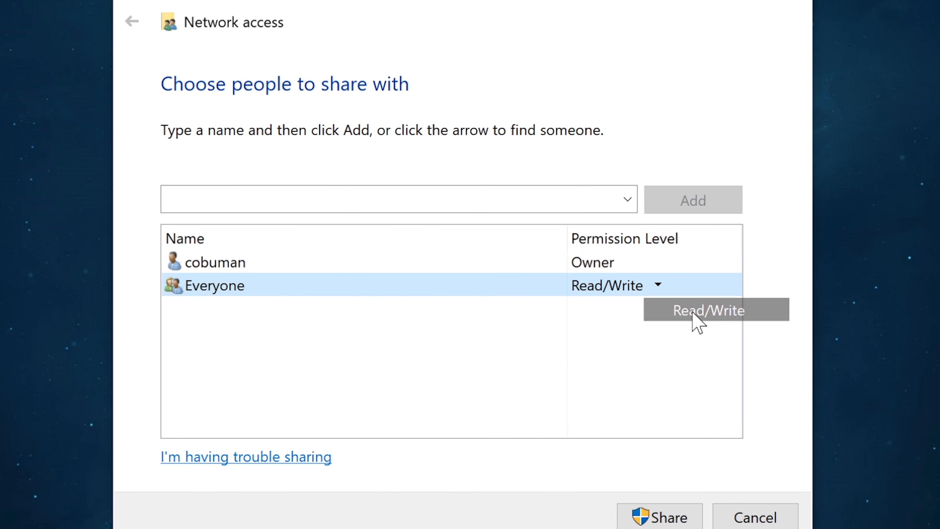
left_click(653, 519)
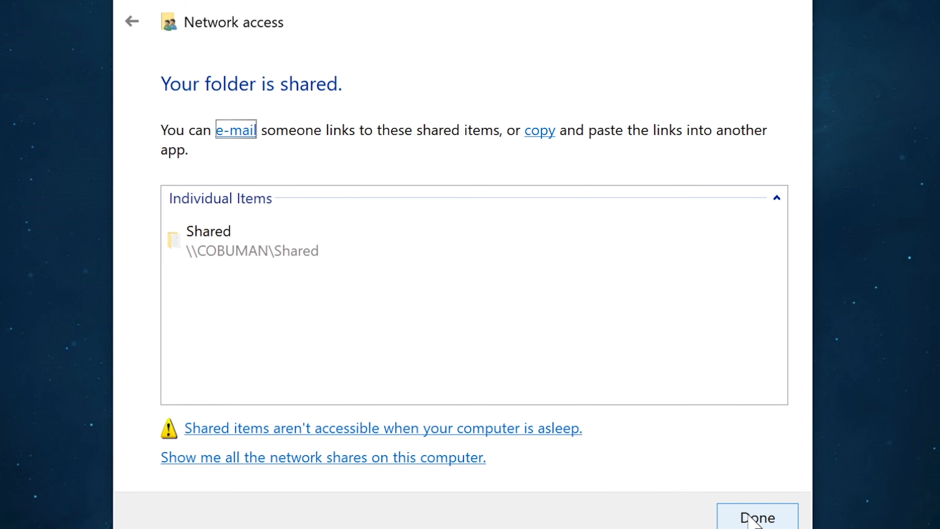
left_click(752, 518)
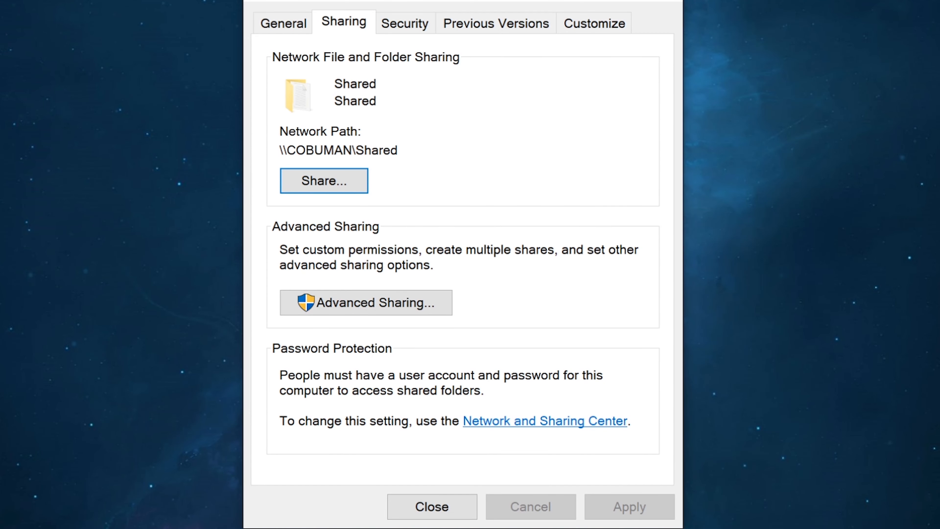
left_click_drag(398, 150, 279, 150)
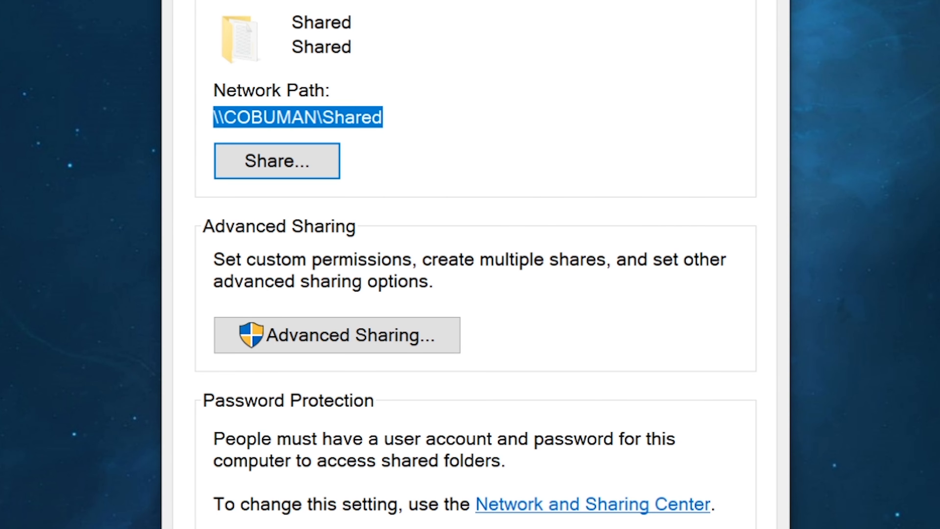
Copy the Shared folder's network path \\COBUMAN\Shared from its sharing properties
left_click(399, 150)
left_click_drag(384, 117, 212, 118)
right_click(343, 138)
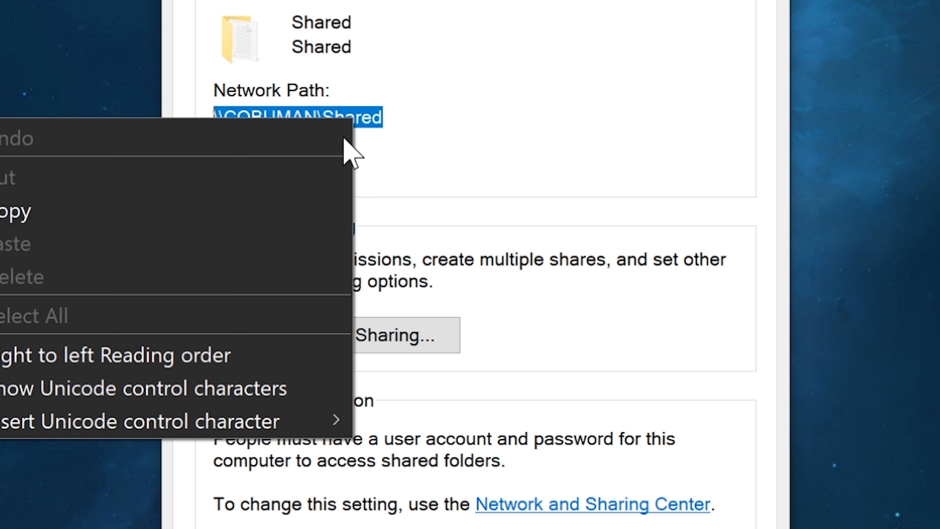
left_click(202, 209)
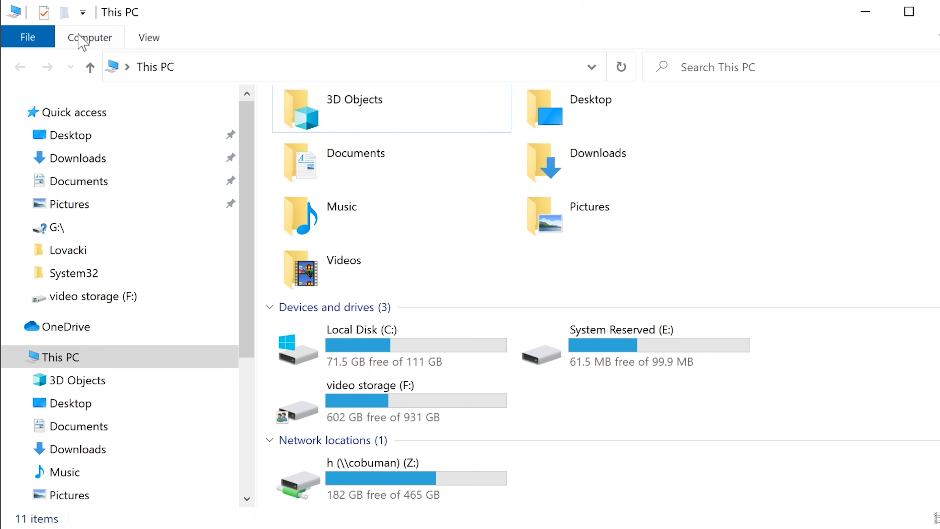
In File Explorer, open the copied path \\COBUMAN\Shared to check access to its contents, and return to This PC
left_click(396, 72)
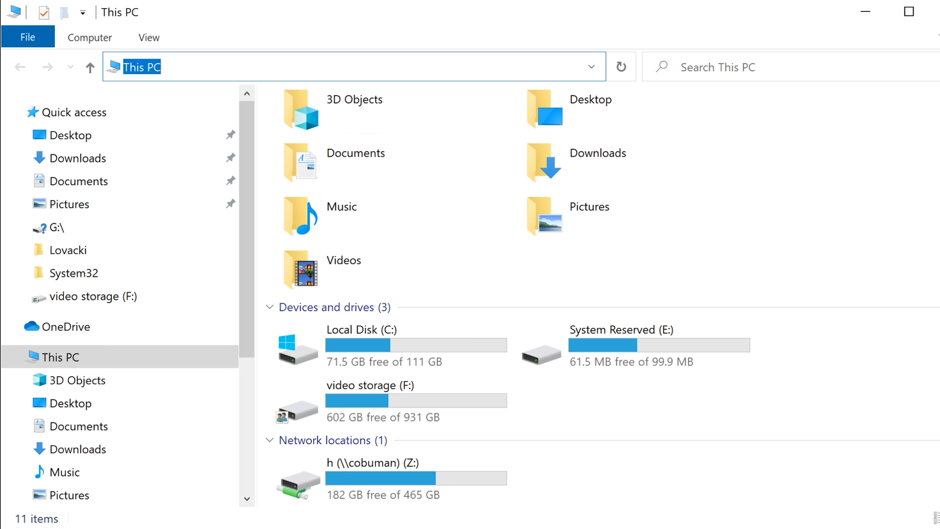
key("ctrl+v")
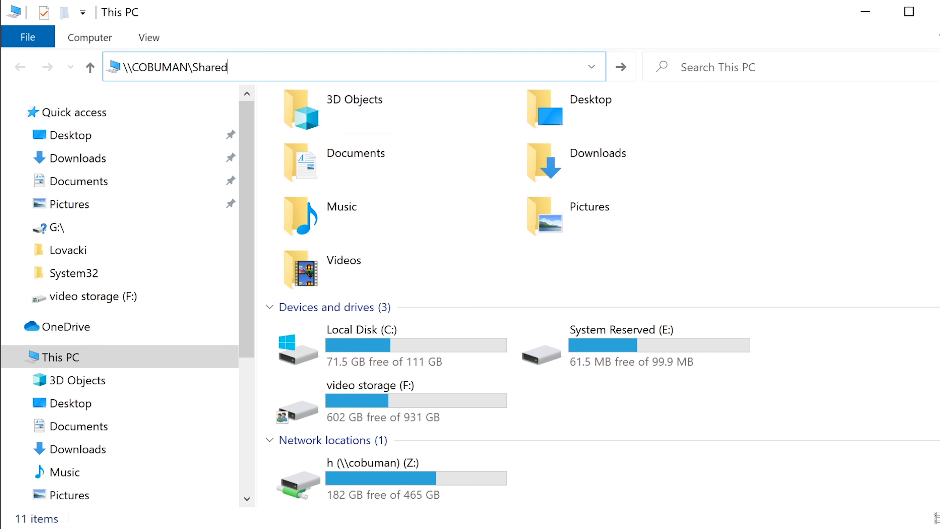
key("Return")
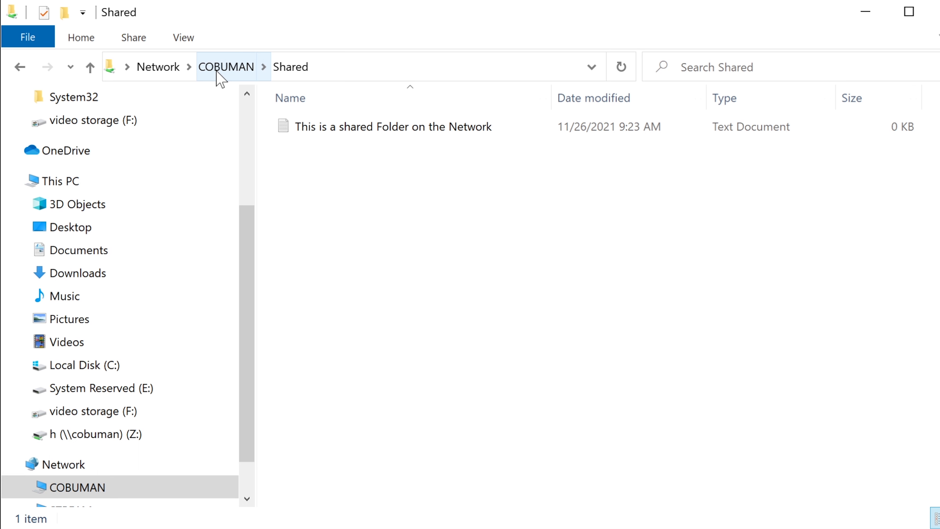
left_click(390, 133)
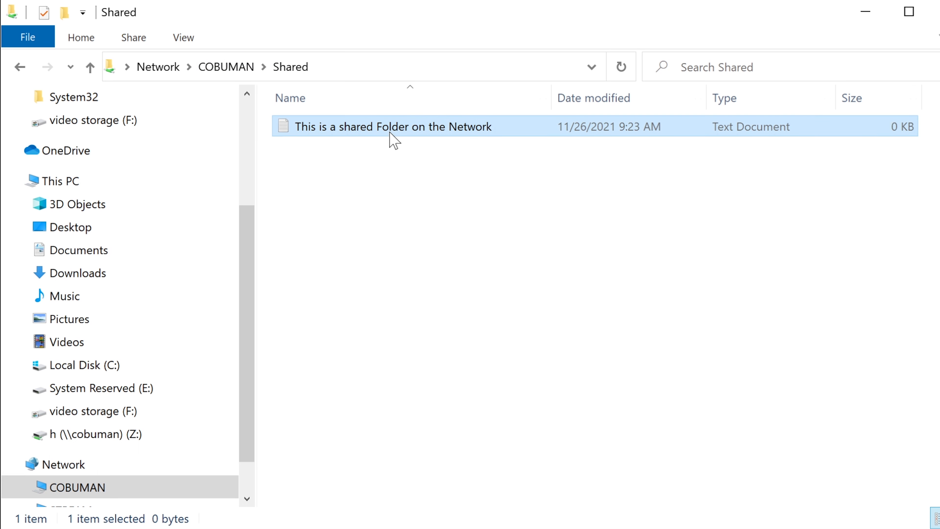
left_click(431, 250)
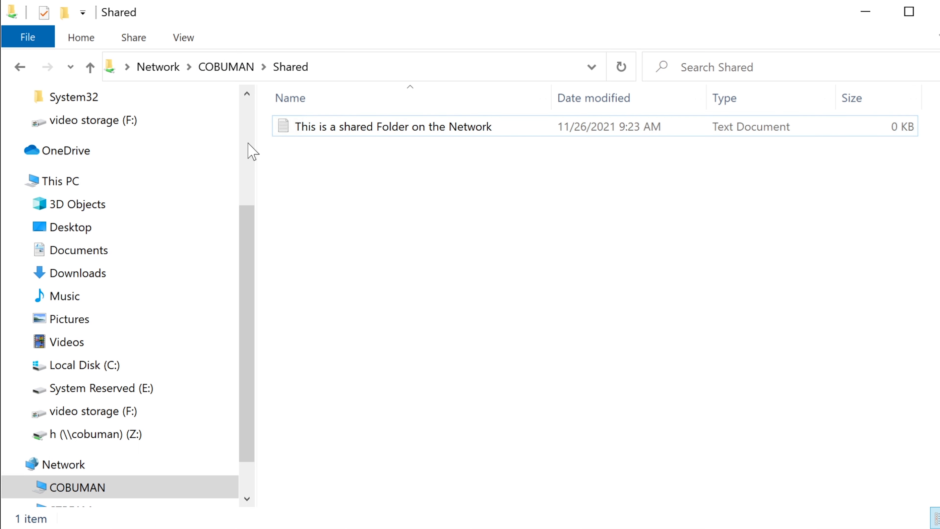
left_click(72, 40)
left_click(211, 17)
left_click(17, 66)
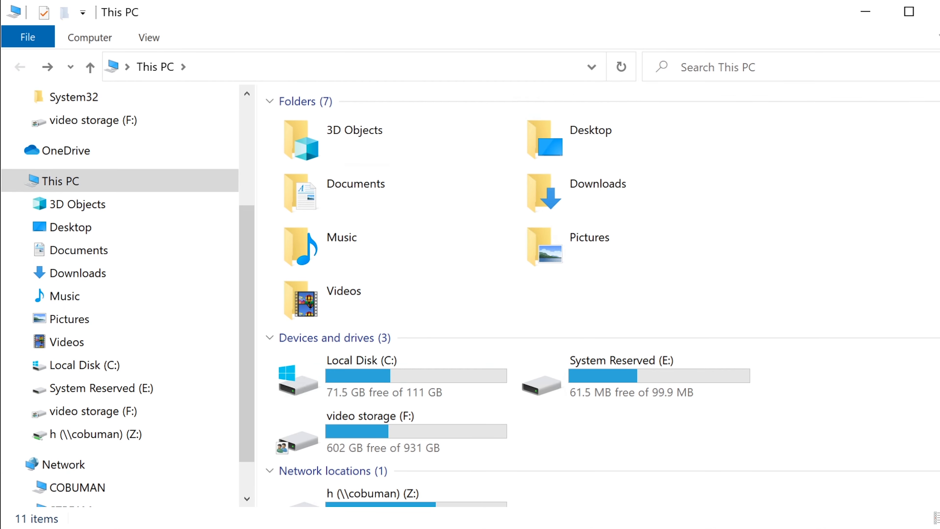
Set up a network drive mapping from This PC with drive letter G: and folder \\COBUMAN\Shared
scroll(603, 299, "down", 1)
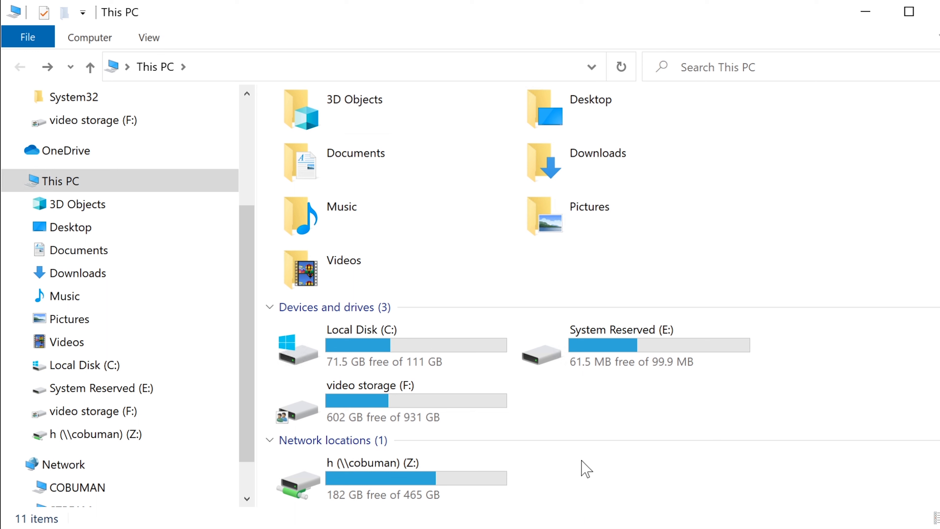
left_click(75, 38)
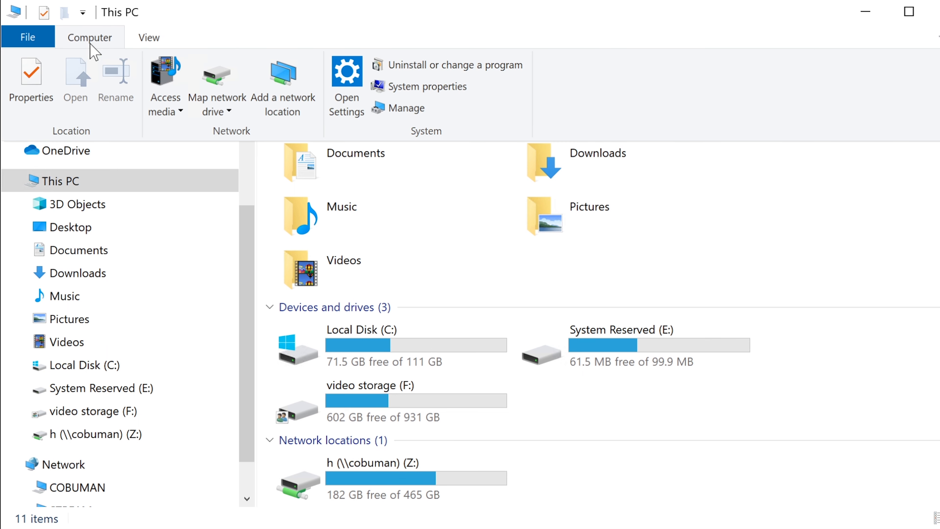
left_click(199, 40)
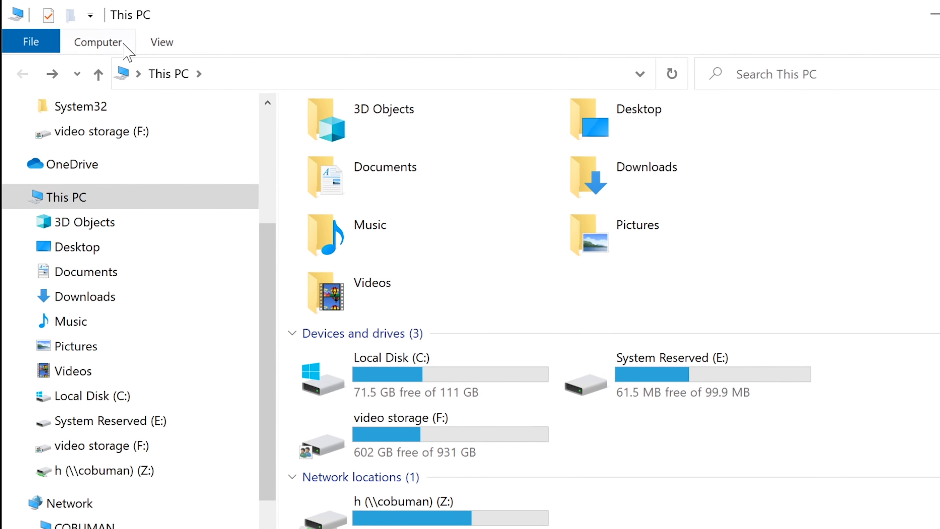
left_click(118, 44)
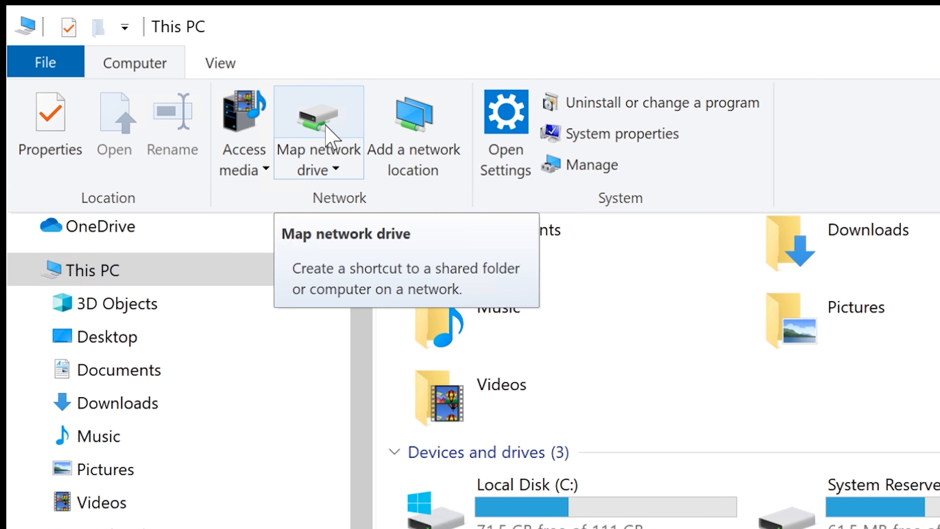
left_click(331, 168)
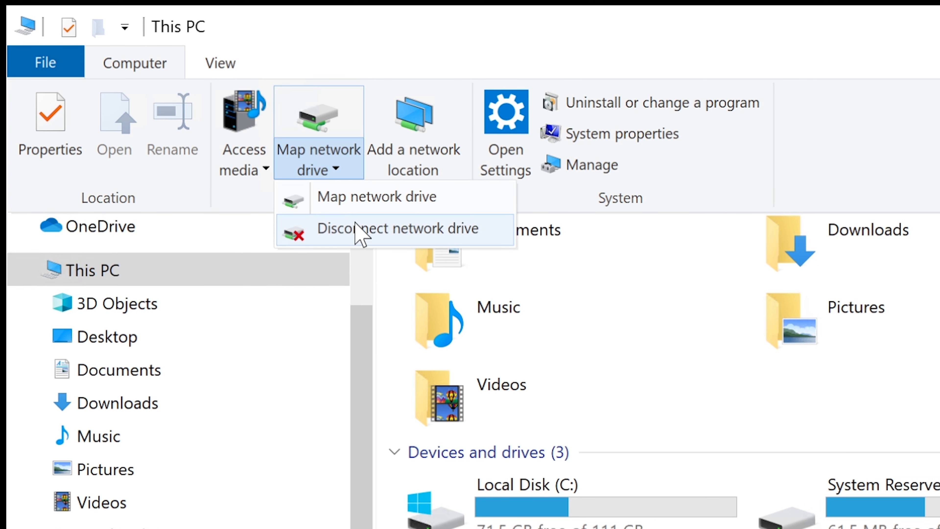
left_click(362, 203)
left_click(668, 387)
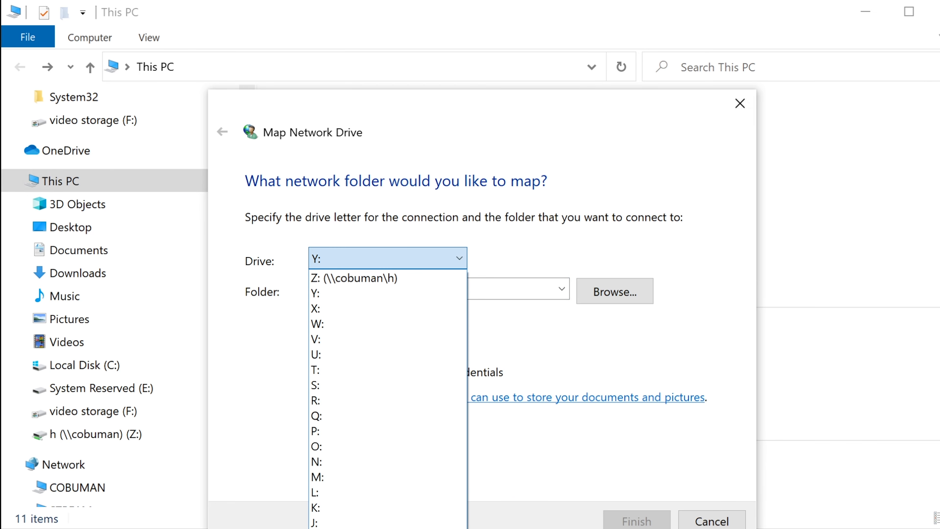
left_click(370, 528)
left_click(415, 289)
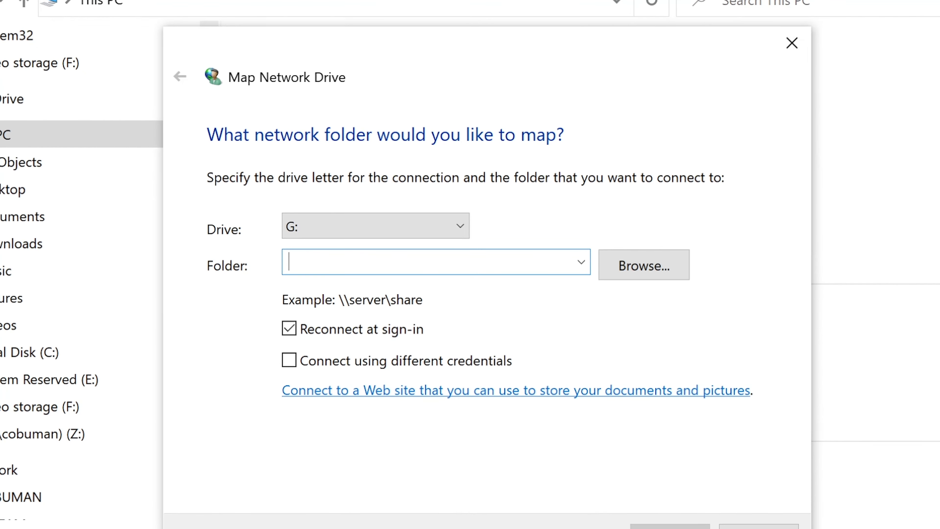
key("ctrl+v")
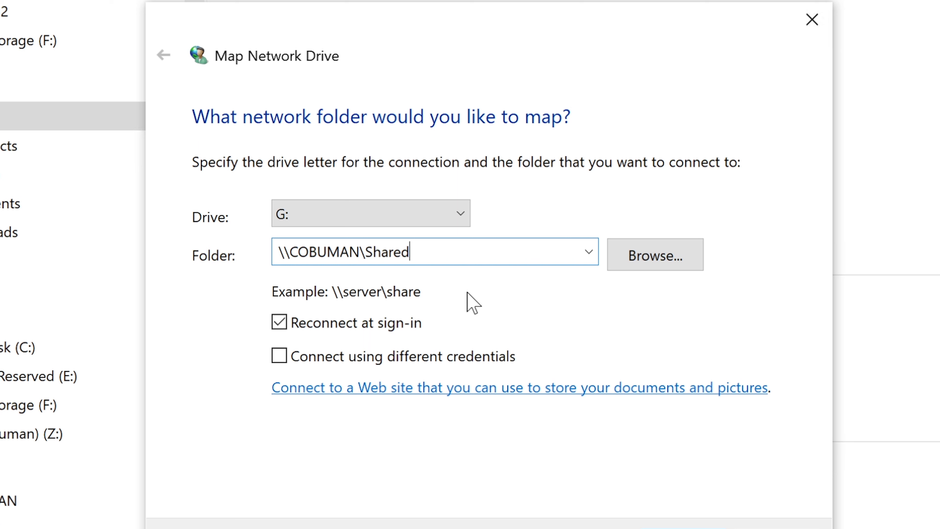
Finish mapping the G: drive without different credentials, close its opened window and select the mapped drive in This PC
left_click(287, 360)
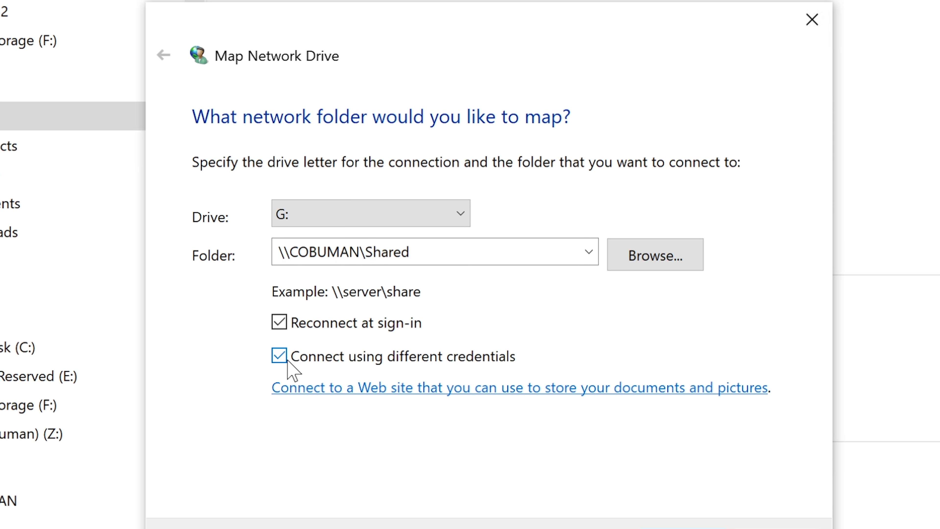
left_click(288, 360)
left_click(699, 527)
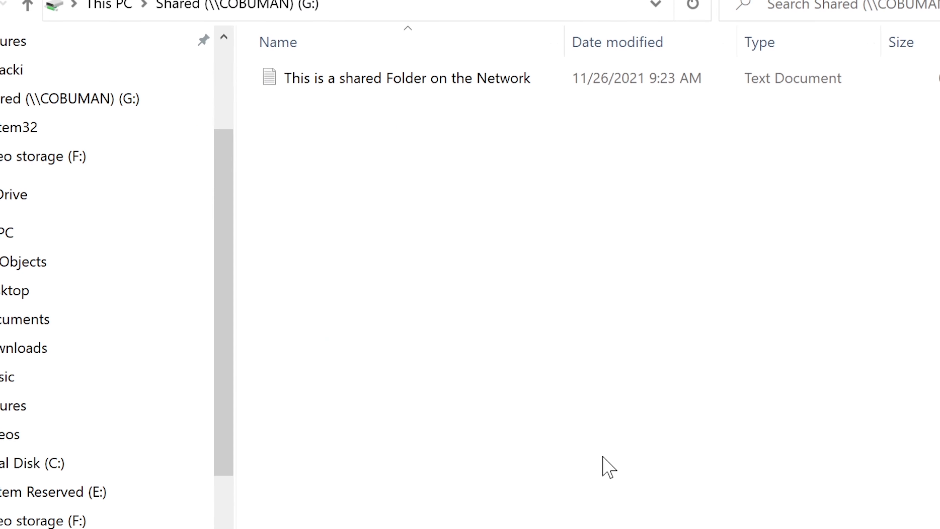
left_click(939, 1)
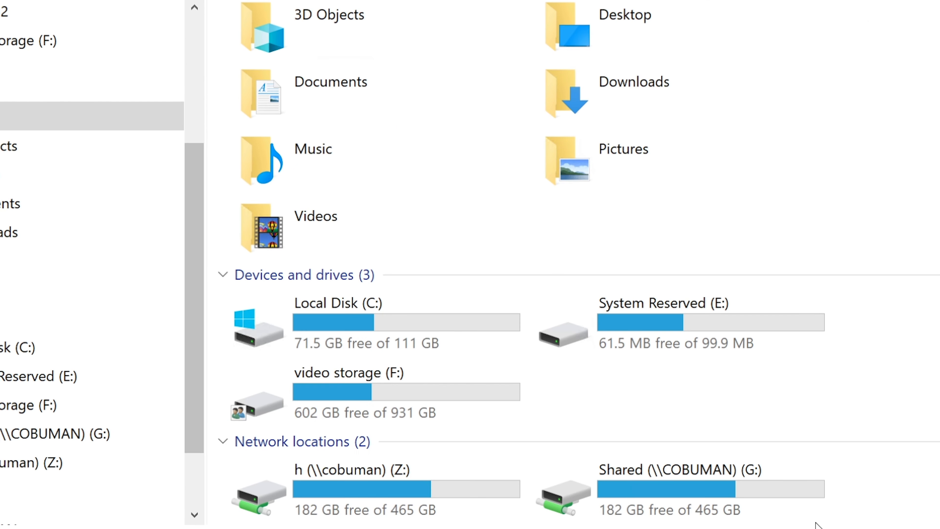
left_click(748, 486)
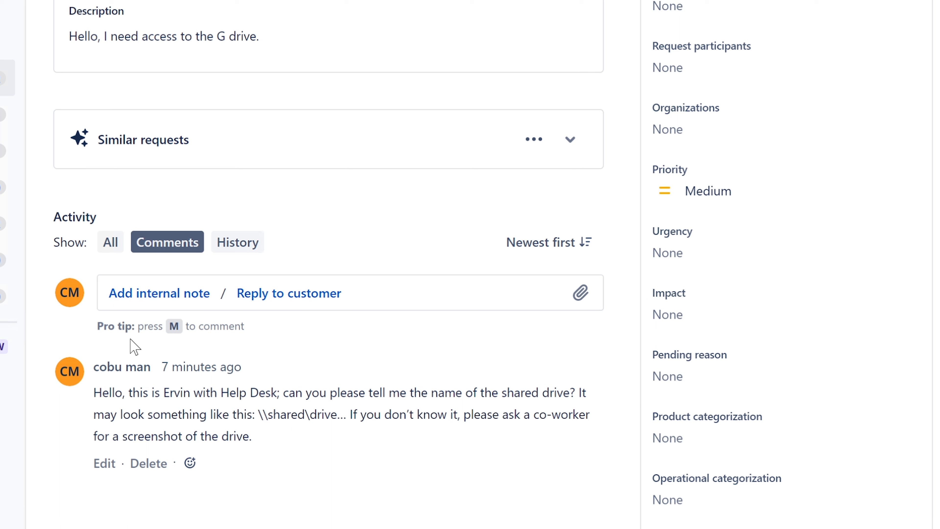
In the Jira ticket, save an internal note reading "Added Shared drive to user's computer as requested." followed by the technician's name
left_click(147, 295)
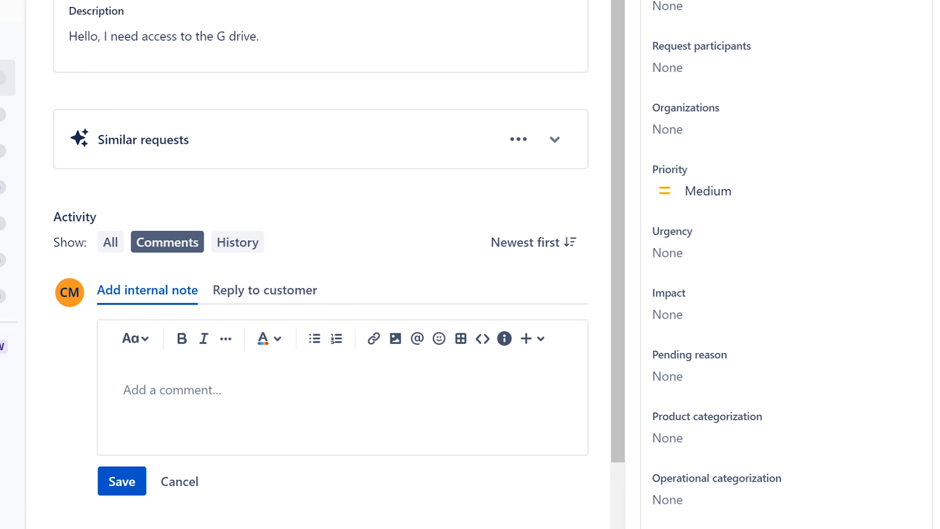
type("Added")
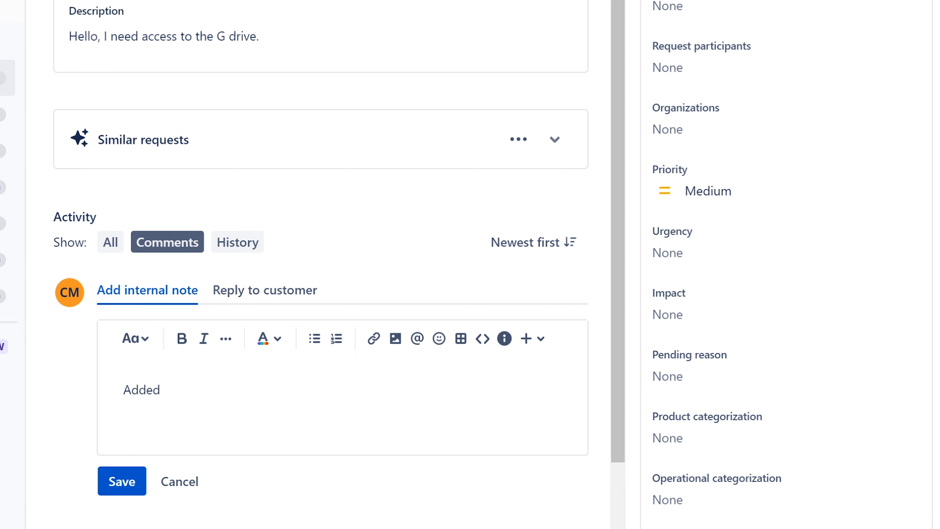
type(" Shared drive ")
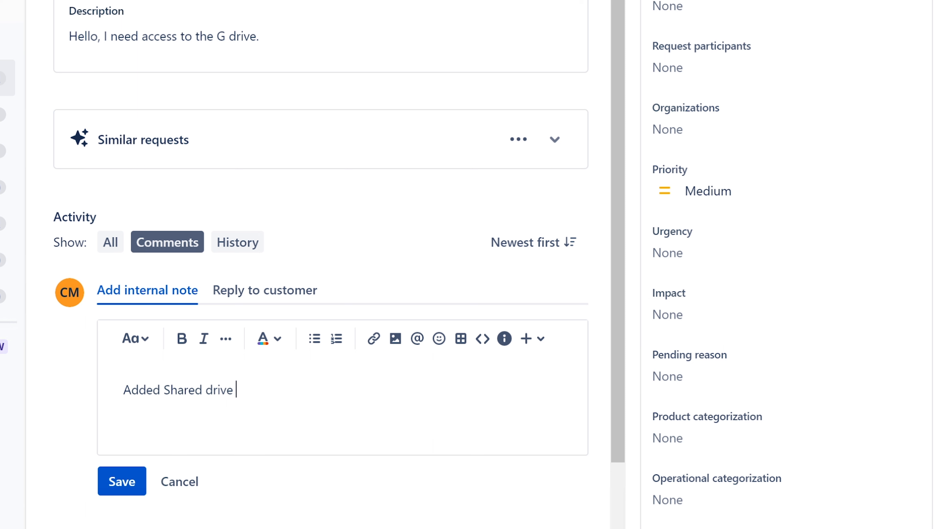
type("to user's computer as ")
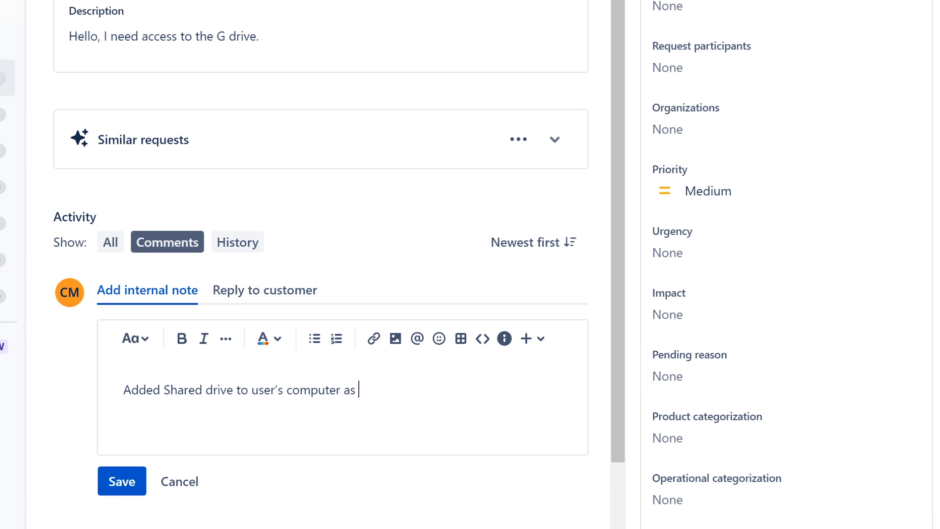
type("requested. Ervin")
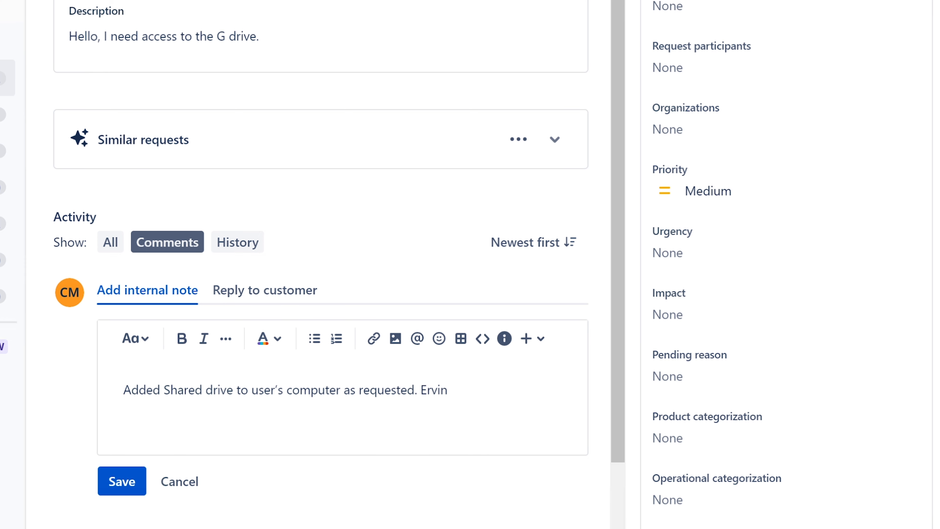
left_click(121, 484)
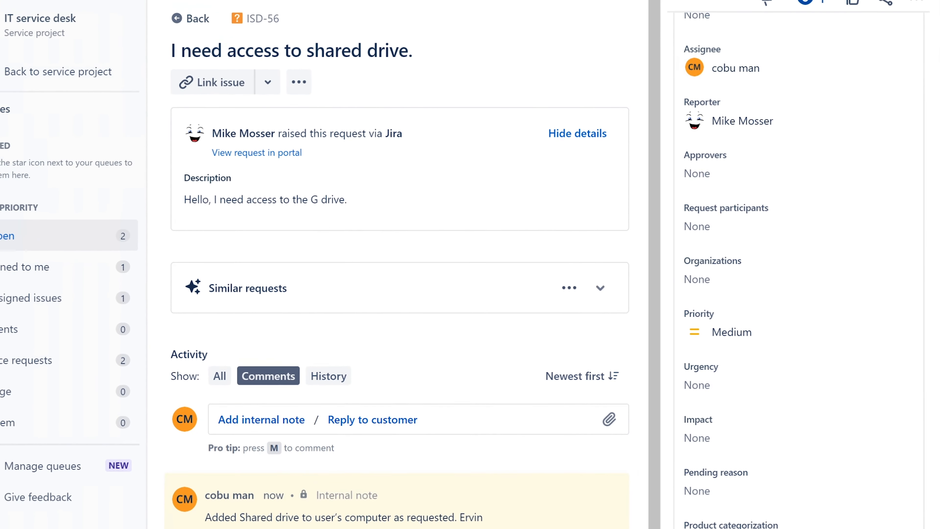
Open the status transition options for the shared drive access ticket
left_click_drag(939, 259, 934, 96)
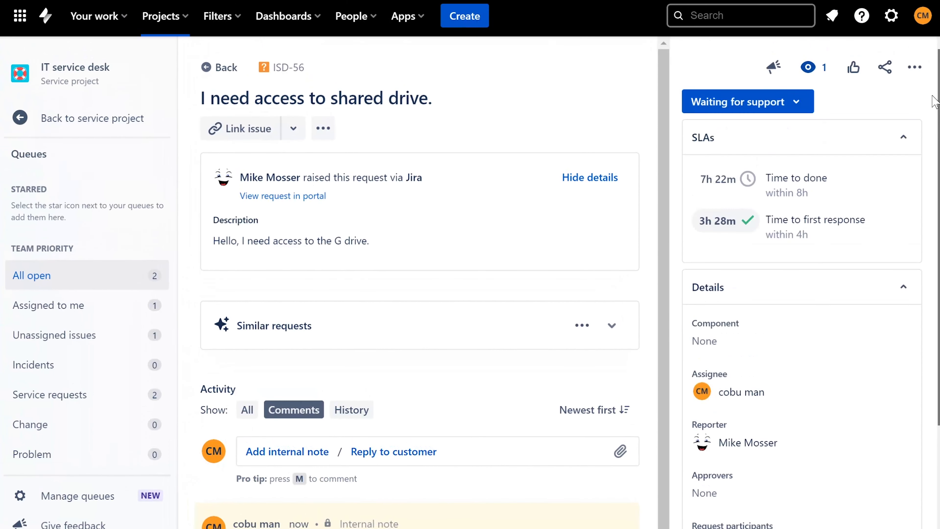
left_click(775, 111)
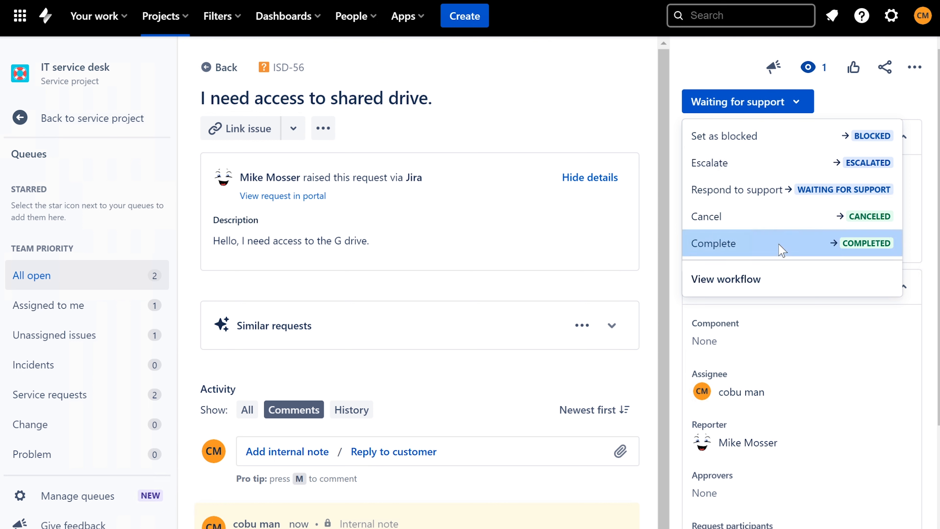